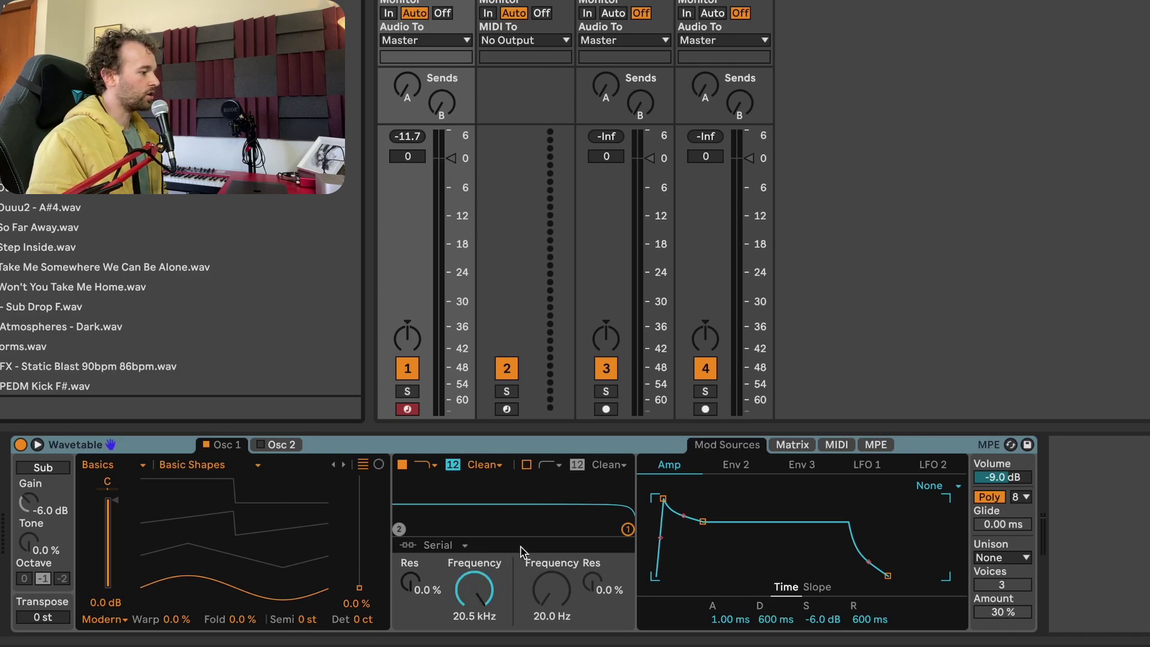
Step: Inspect Wavetable's Env 2, Env 3, LFO 1 and LFO 2 modulation sources
click(750, 465)
click(807, 466)
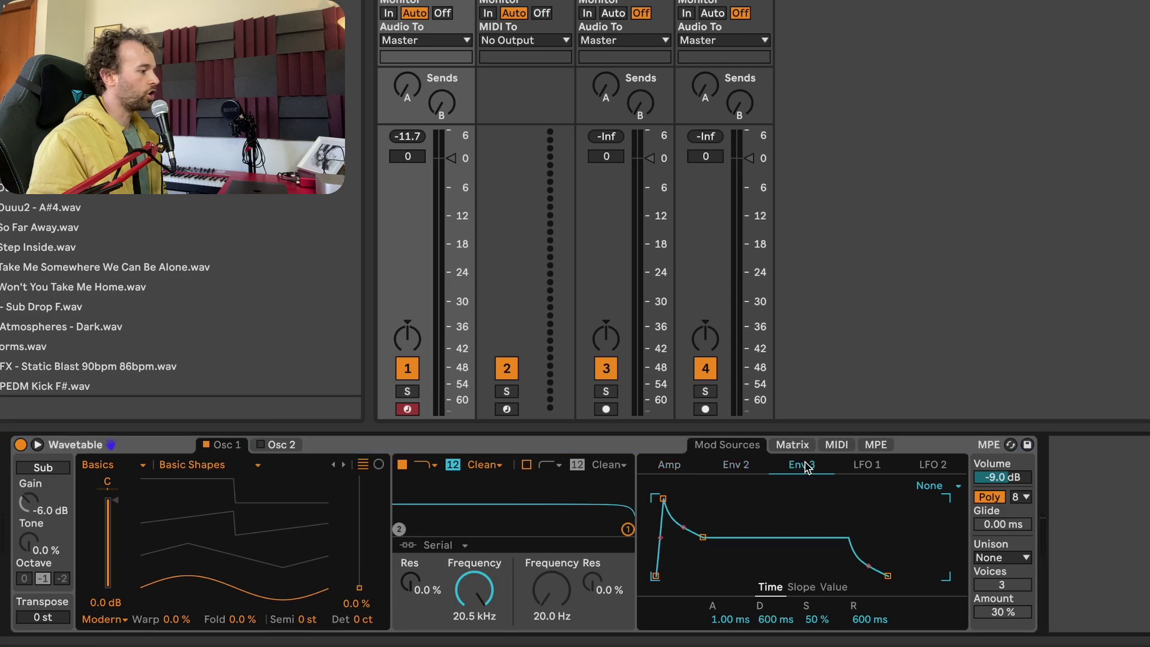
click(860, 468)
click(911, 465)
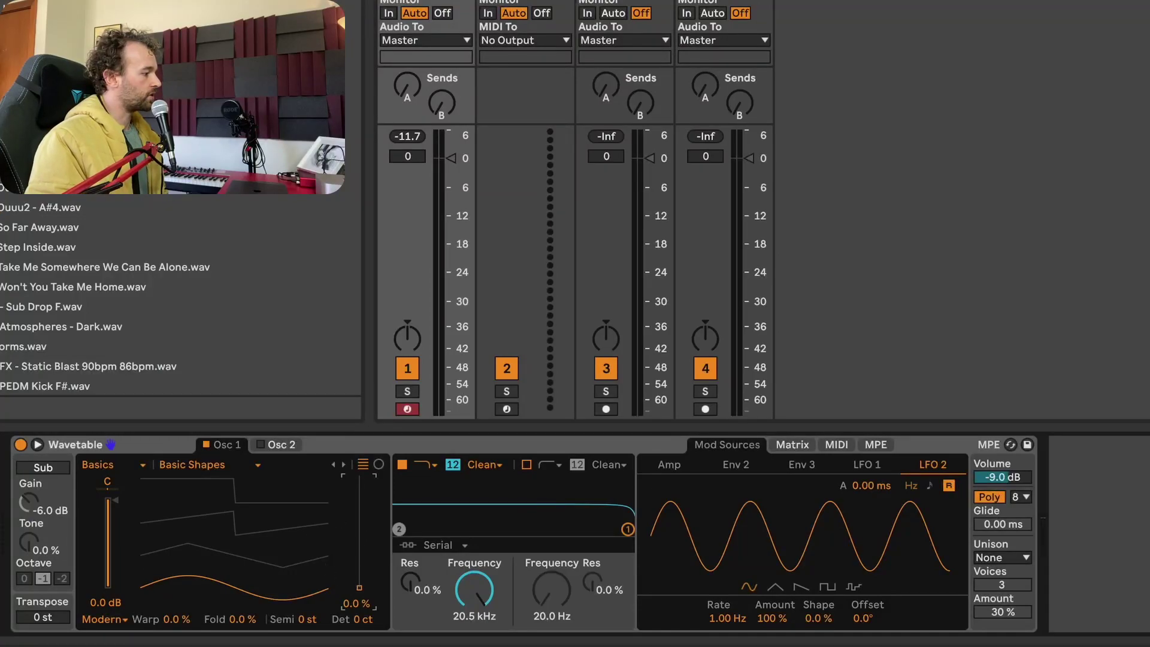
Step: Raise Osc 1 position to 66% and set amp attack 0 ms, sustain 0 dB, release 1.50 ms
drag(359, 588, 359, 513)
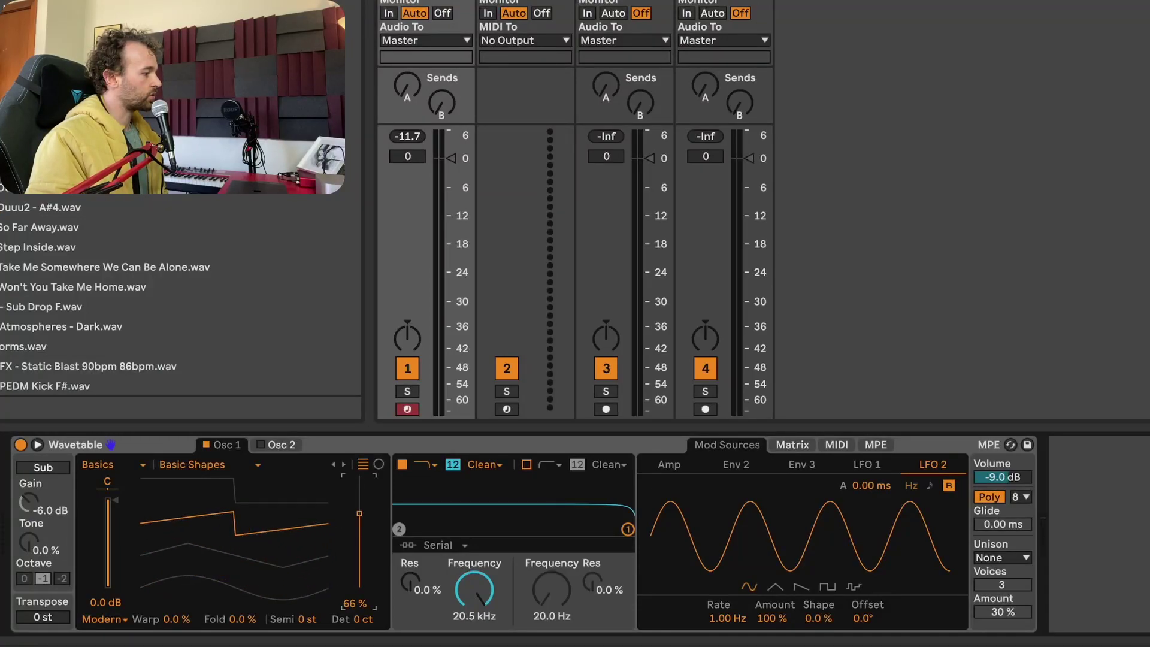
click(689, 466)
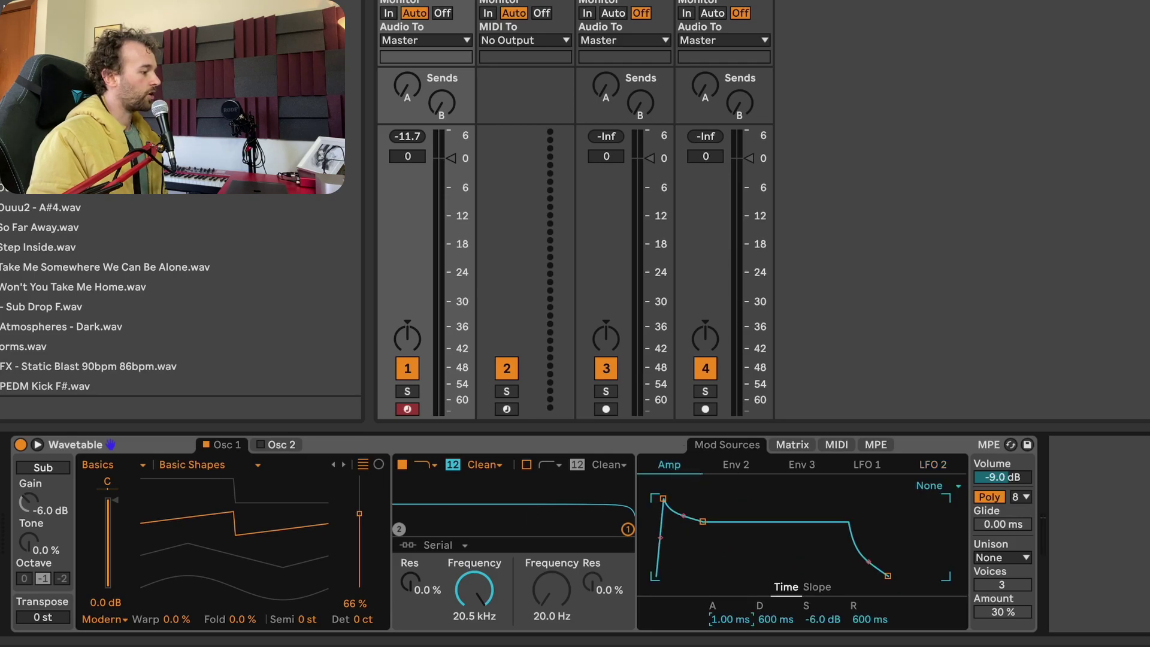
key(Delete)
click(831, 620)
key(Delete)
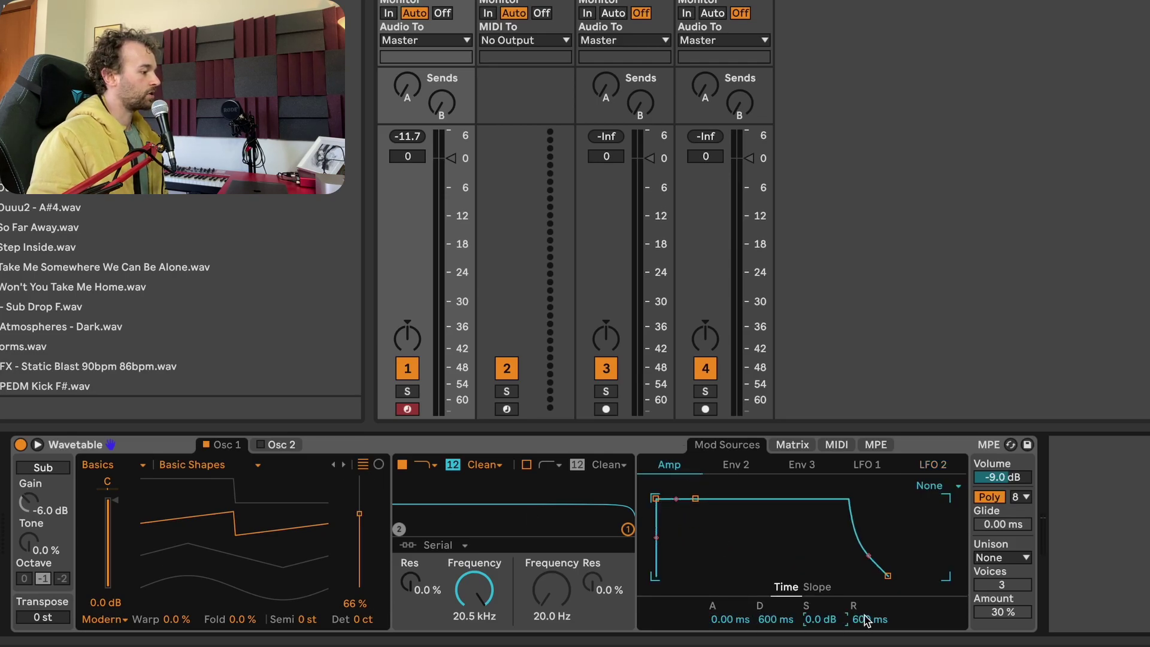
drag(866, 621, 866, 643)
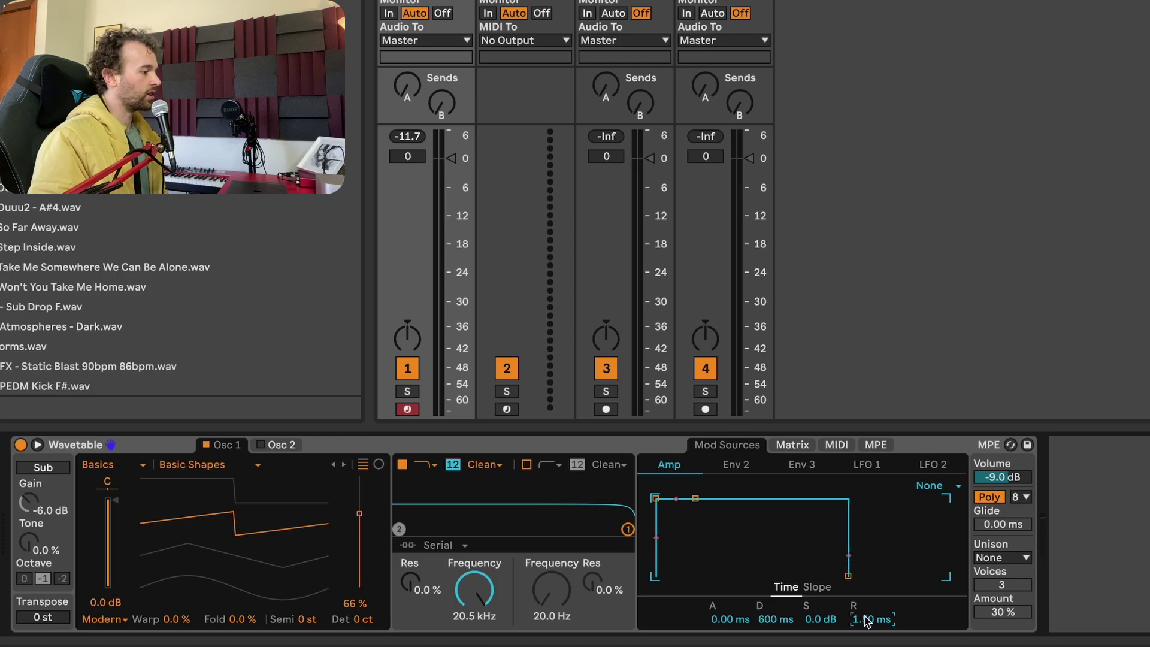
Step: Set Env 2 and Env 3 sustain to 0% and Env 3 attack to 0 ms, then view MIDI modulations
click(749, 465)
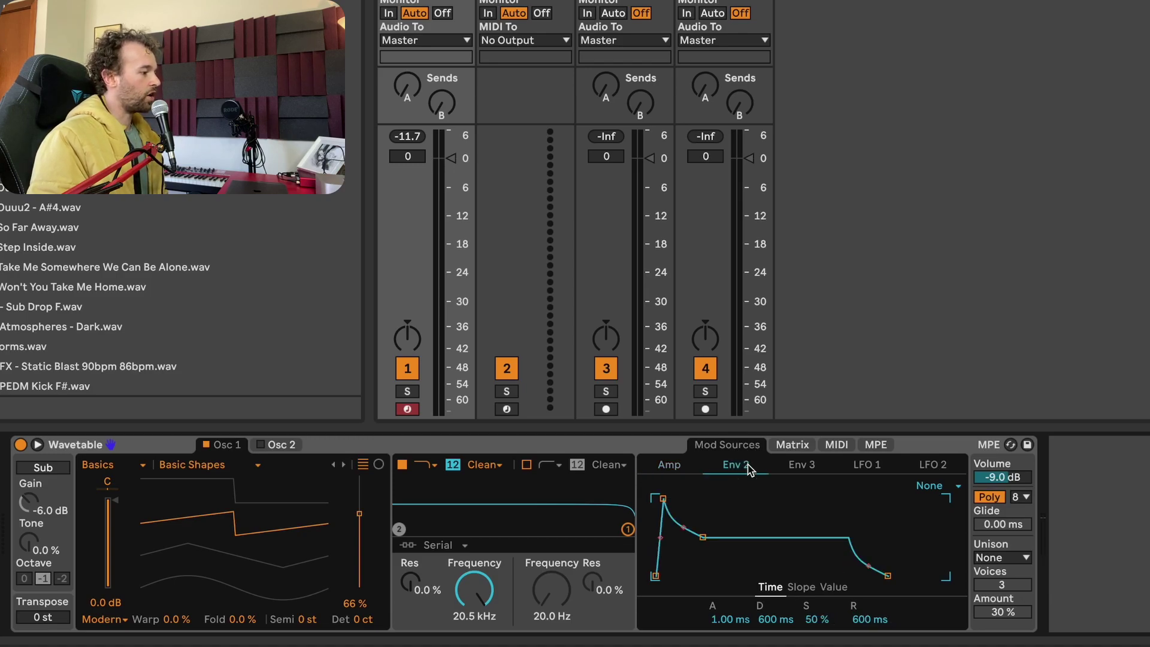
click(816, 620)
key(Delete)
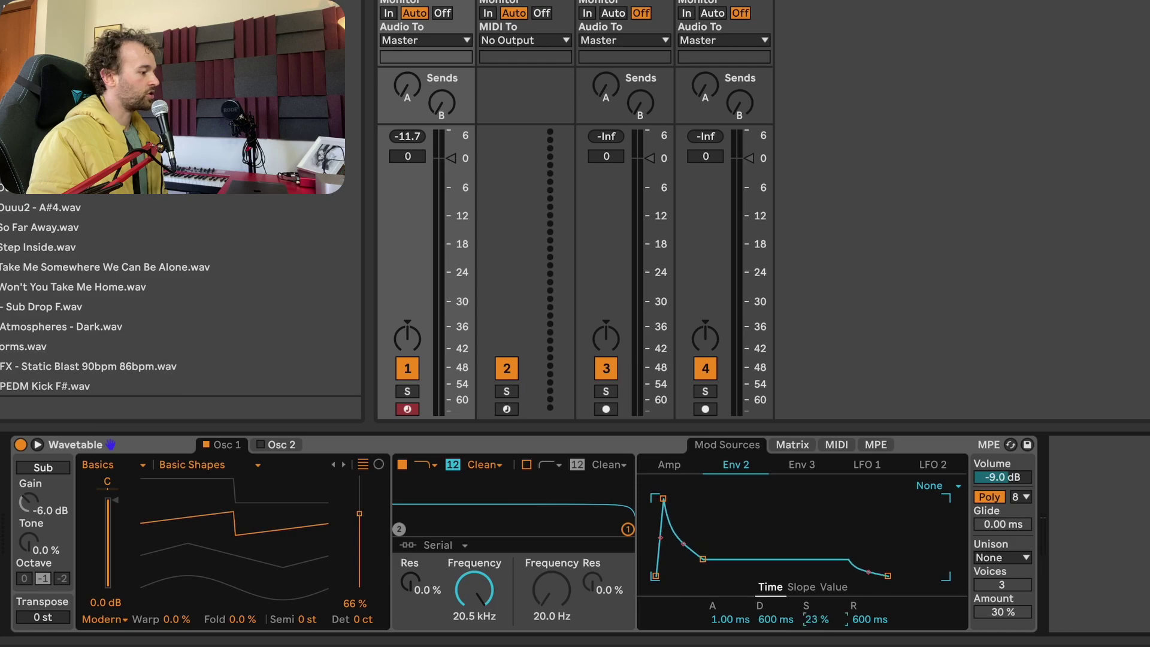
click(801, 465)
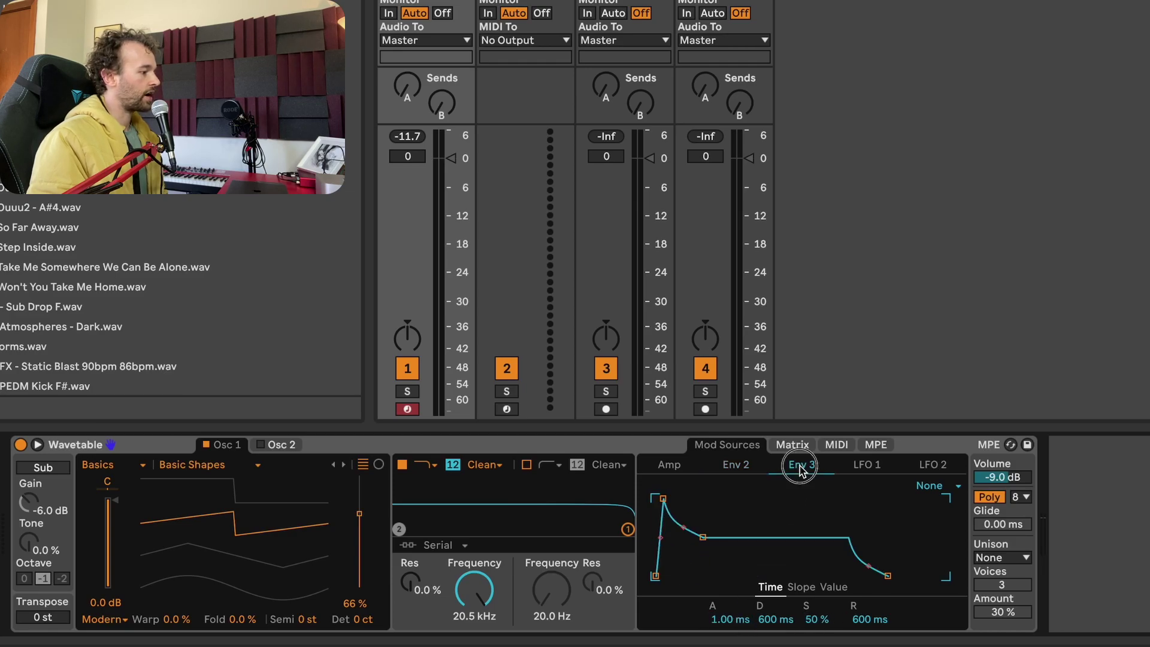
click(818, 620)
click(739, 621)
key(Delete)
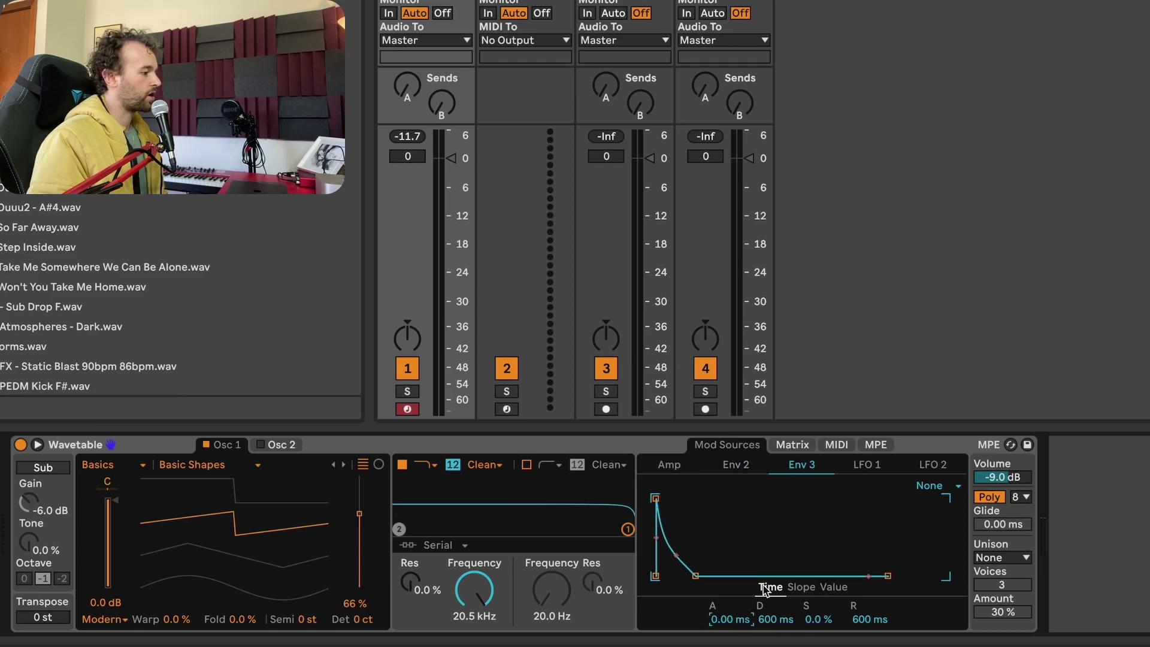
click(790, 446)
click(834, 446)
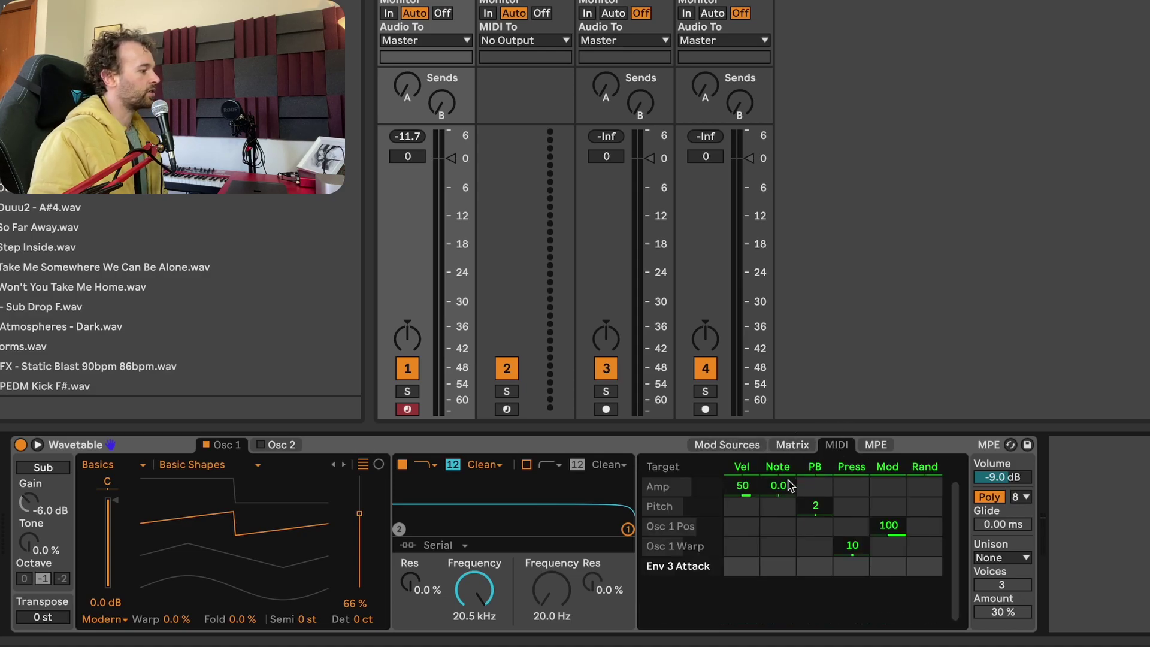
Step: Clear the velocity-to-amp modulation and save Wavetable's current settings as its default preset
double_click(752, 492)
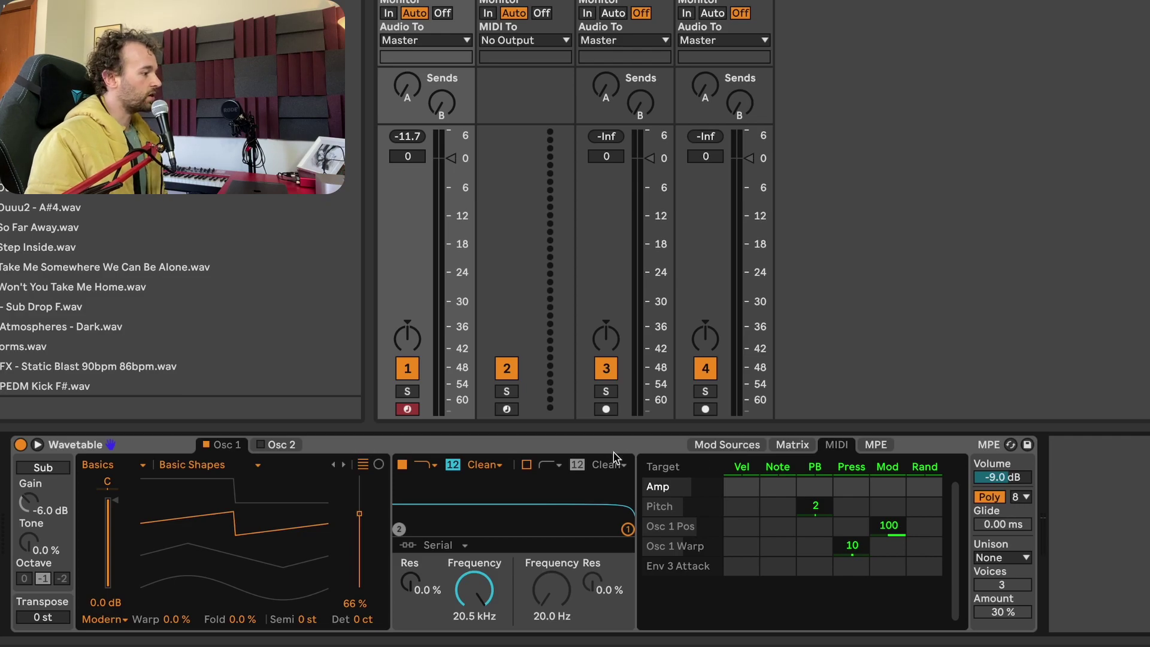
right_click(455, 448)
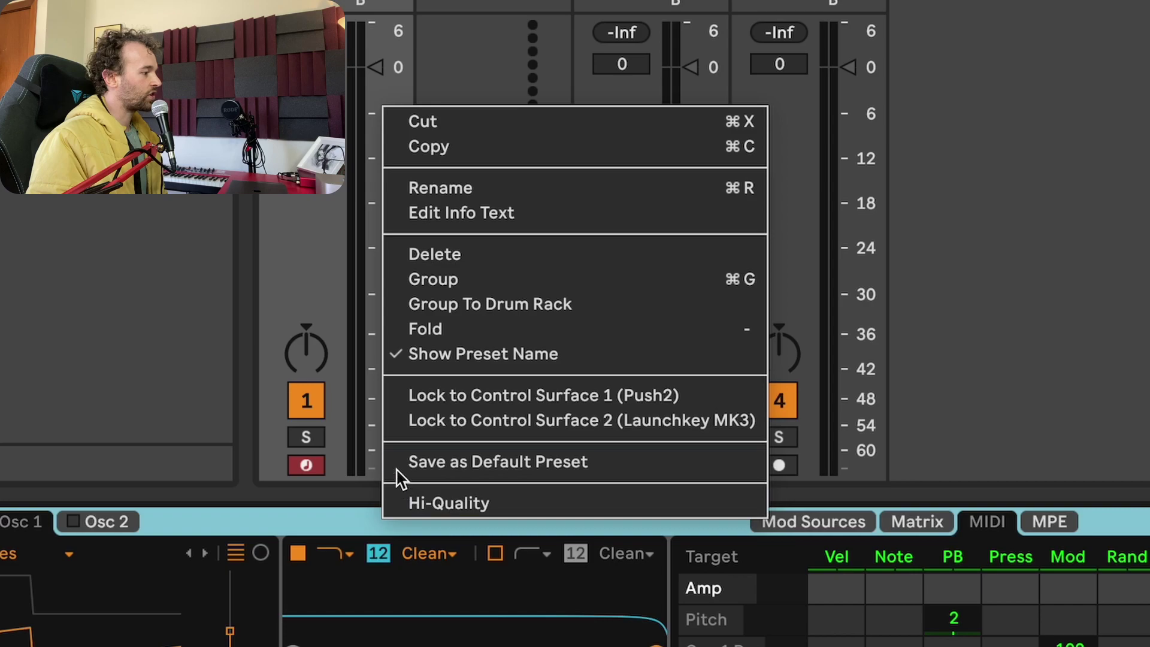
click(545, 463)
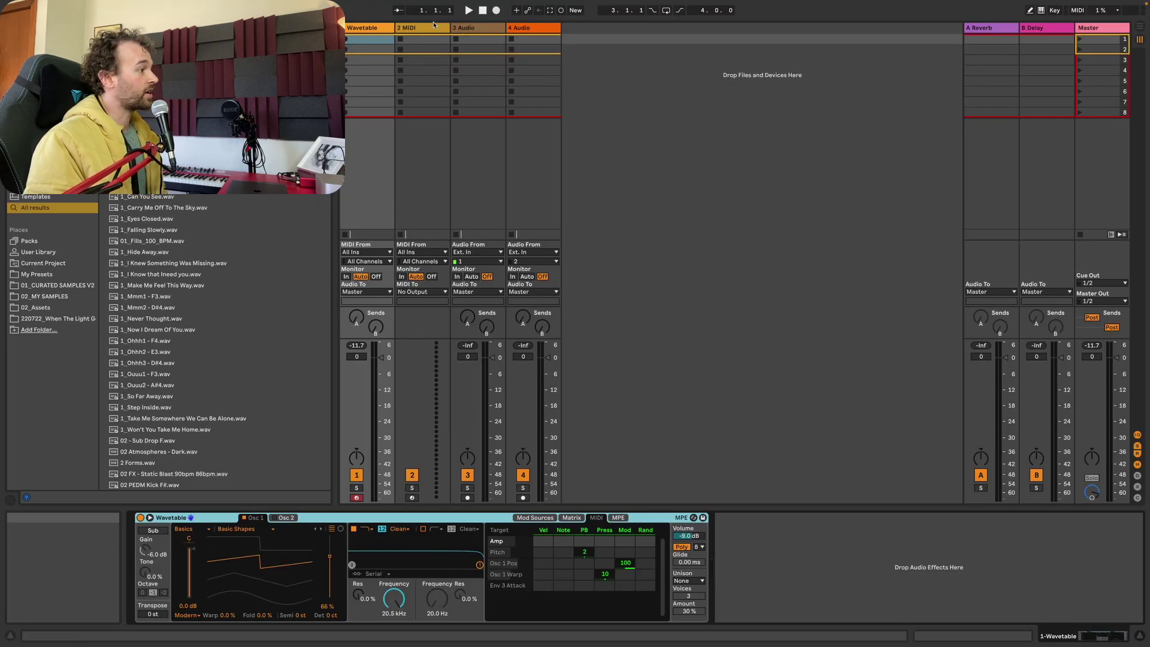
click(434, 25)
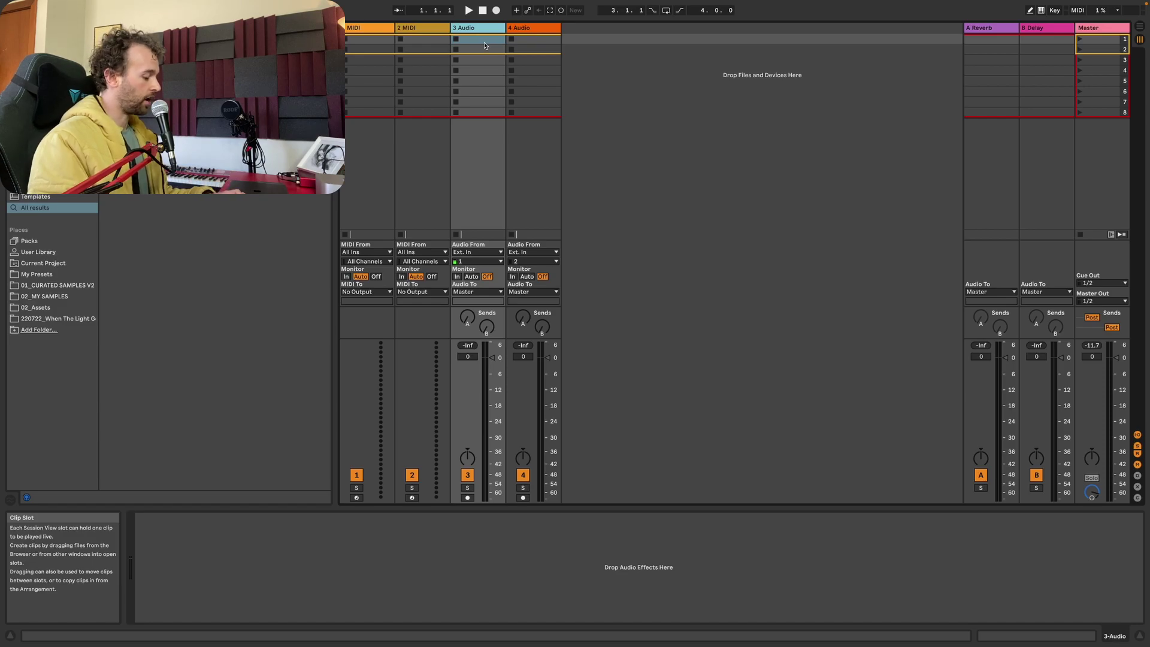
Step: Load Channel EQ followed by Compressor onto the 3 Audio track
key(Return)
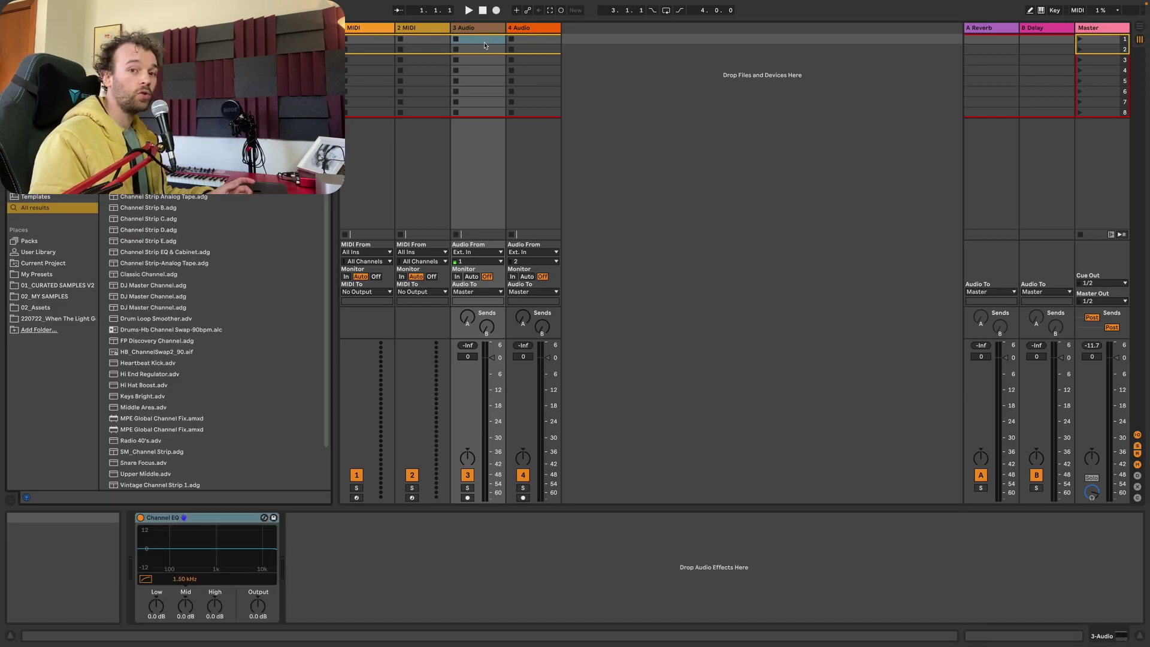
key(super+f)
text(compressor)
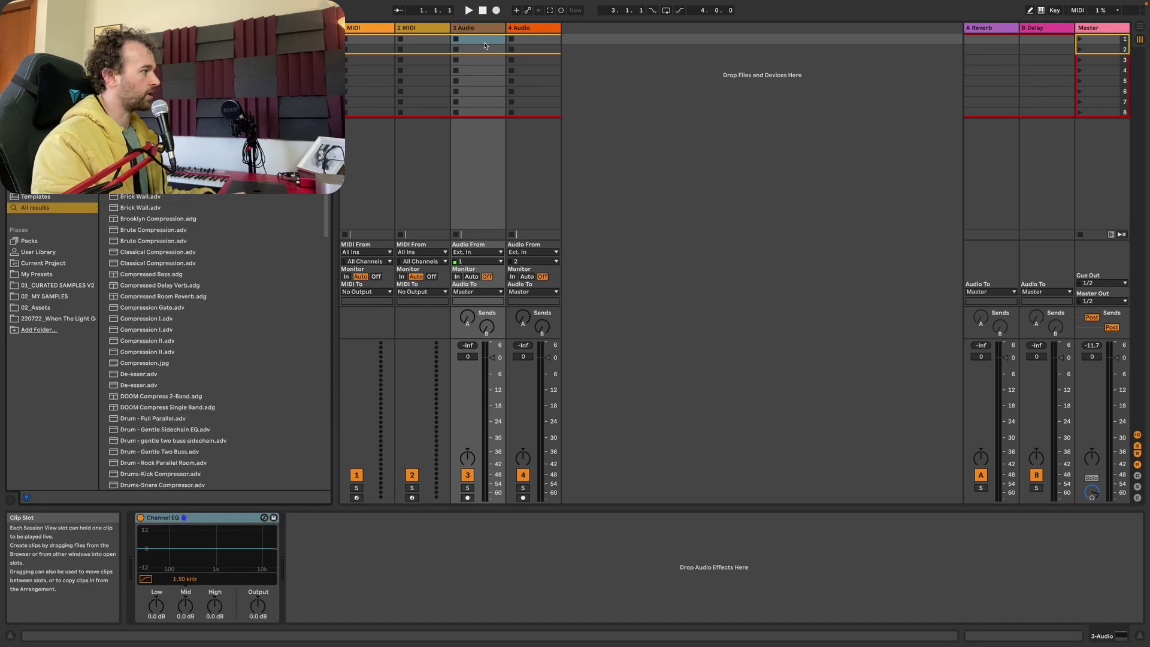
key(Return)
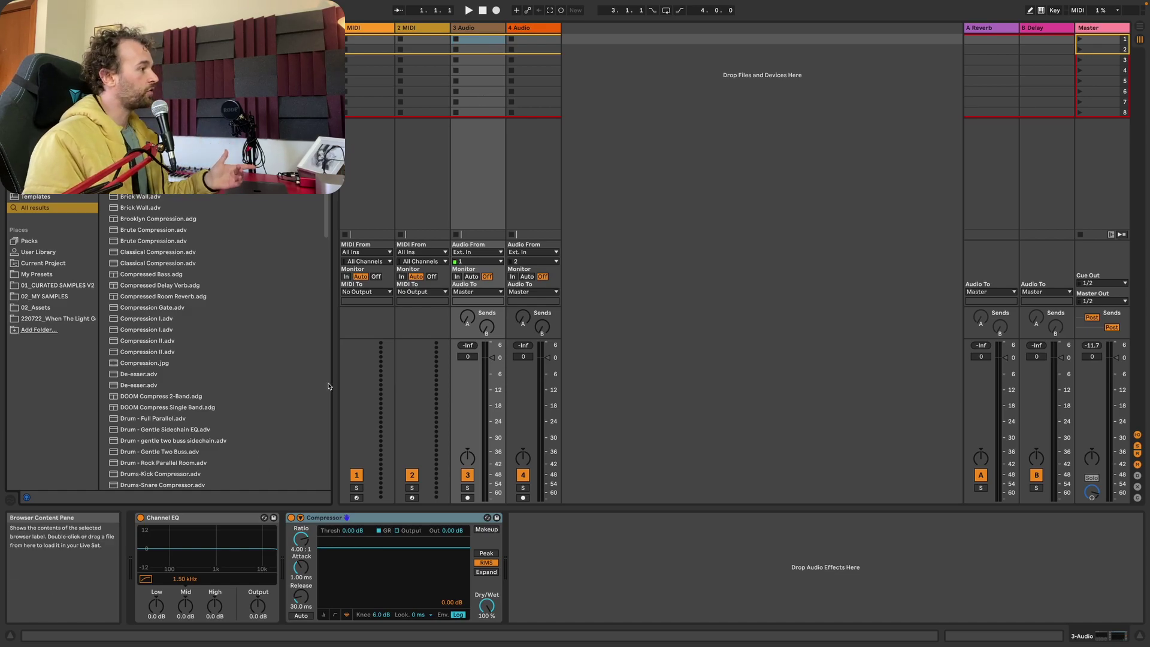
Step: Set 3 Audio's volume to -6.0 dB and save it as the default audio track
click(484, 28)
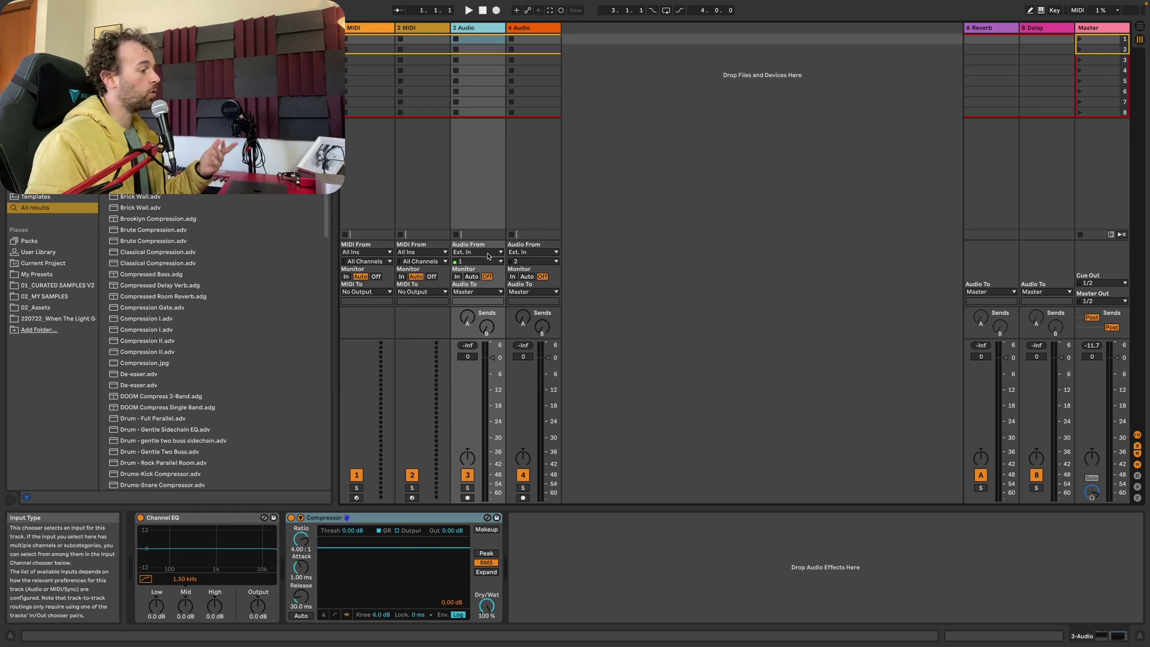
click(474, 360)
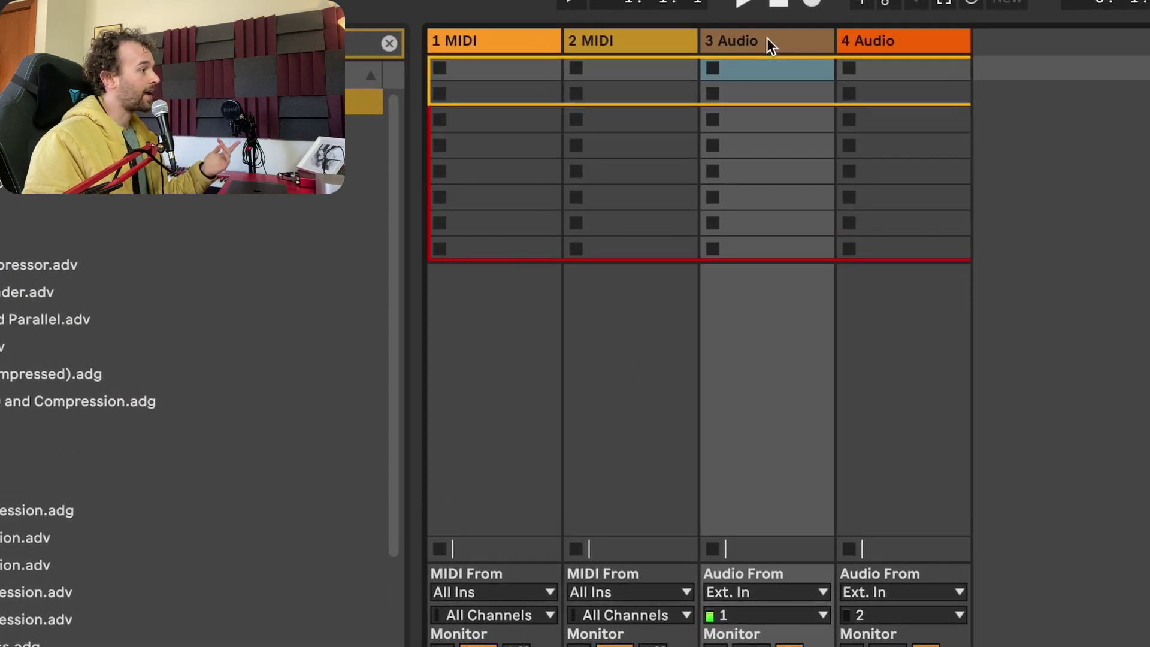
right_click(766, 37)
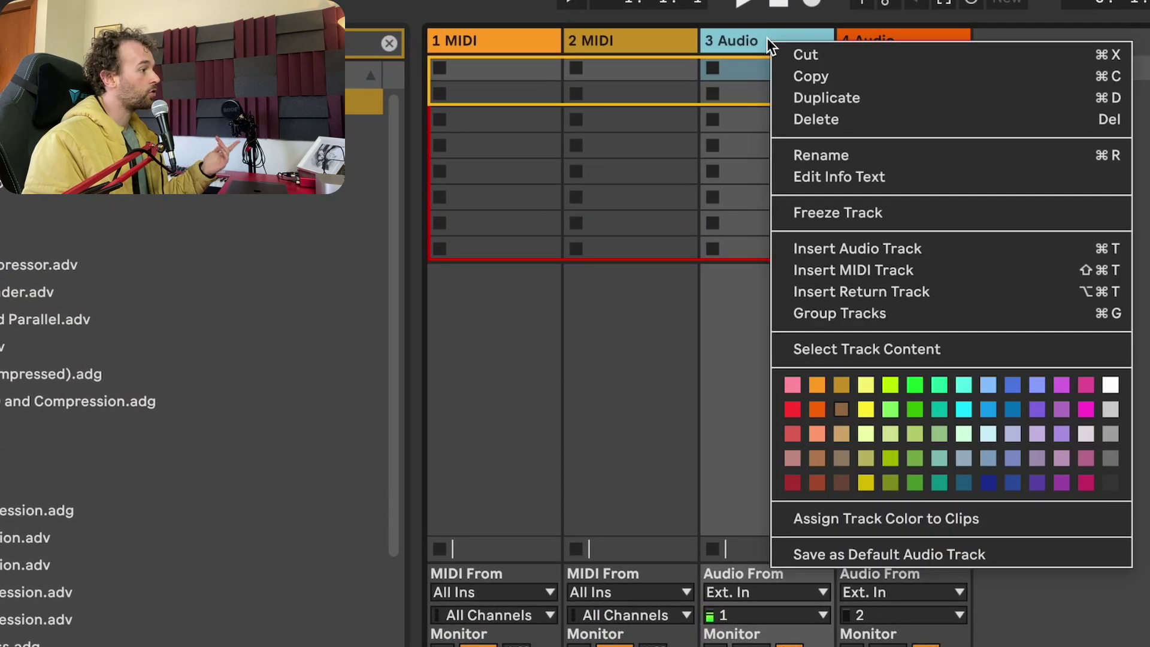
click(914, 555)
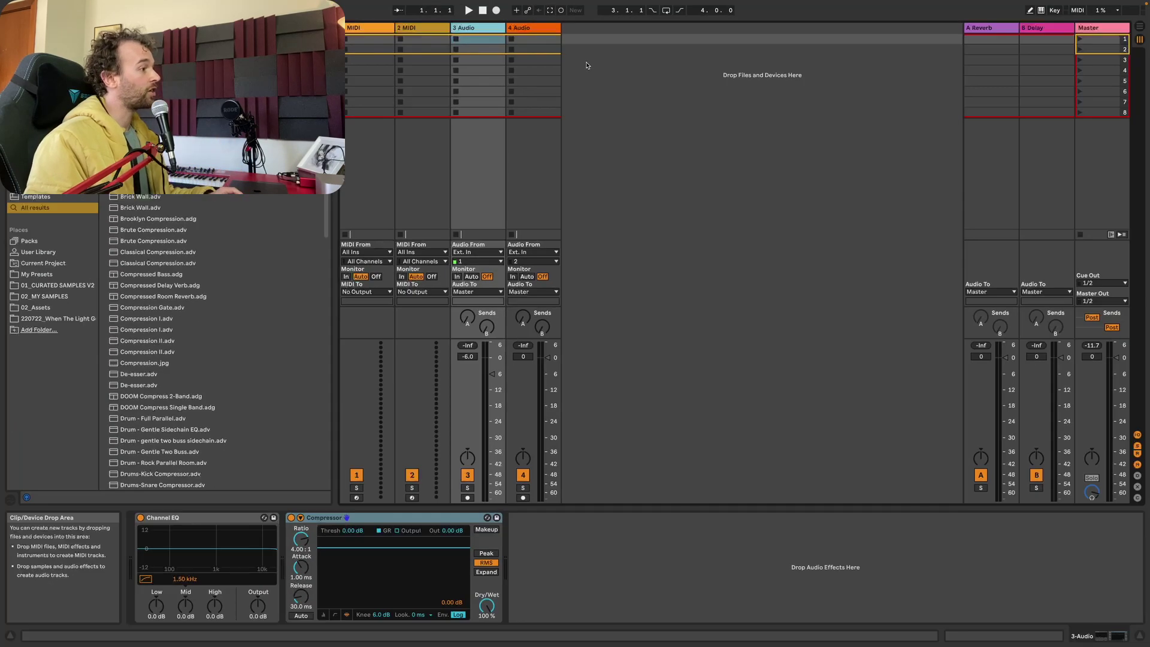
Step: Insert a new audio track, which arrives with Channel EQ, Compressor and -6.0 dB
right_click(583, 32)
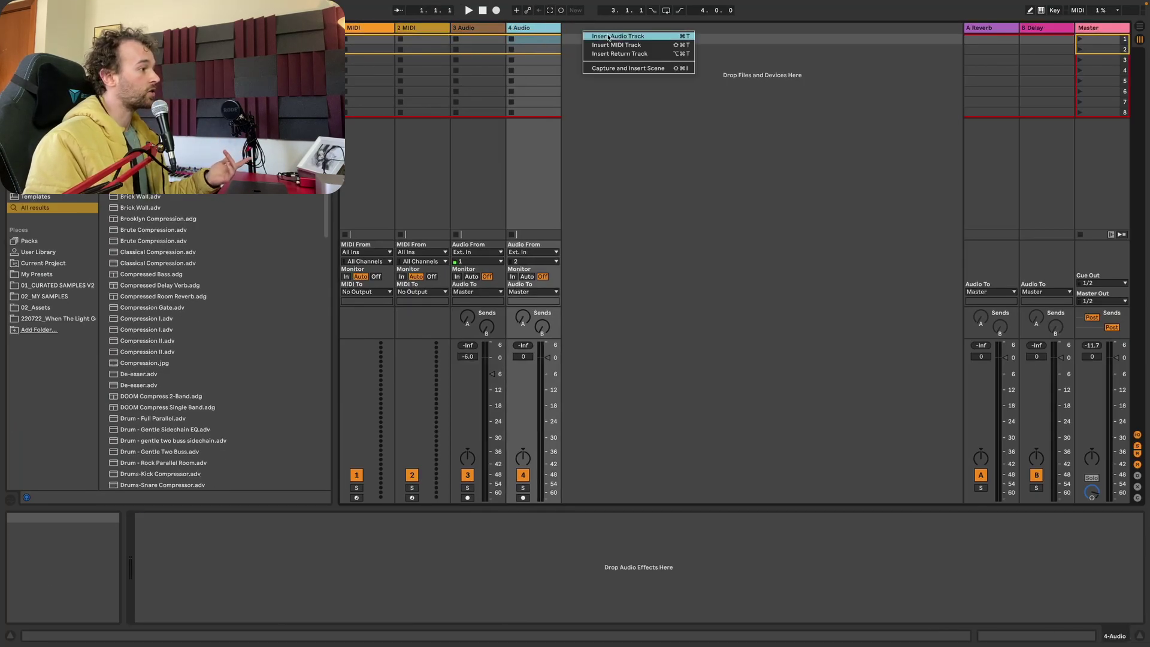
click(608, 37)
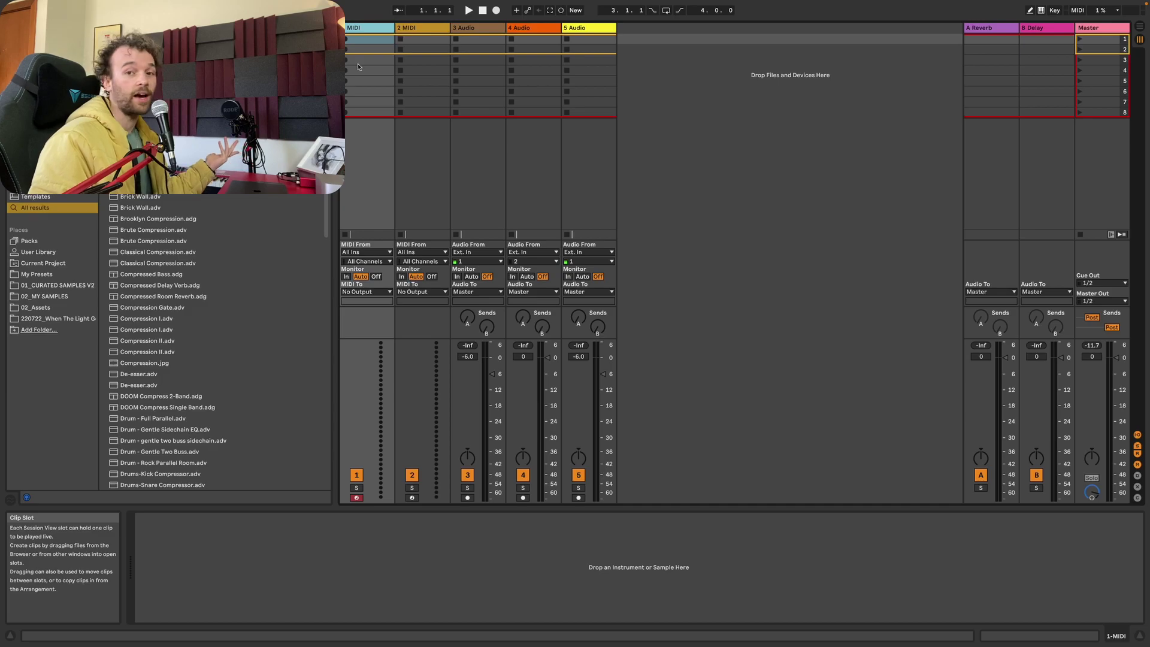
Step: Load Channel EQ and then Compressor onto the 1 MIDI track via browser search
key(super+f)
text(channel eq)
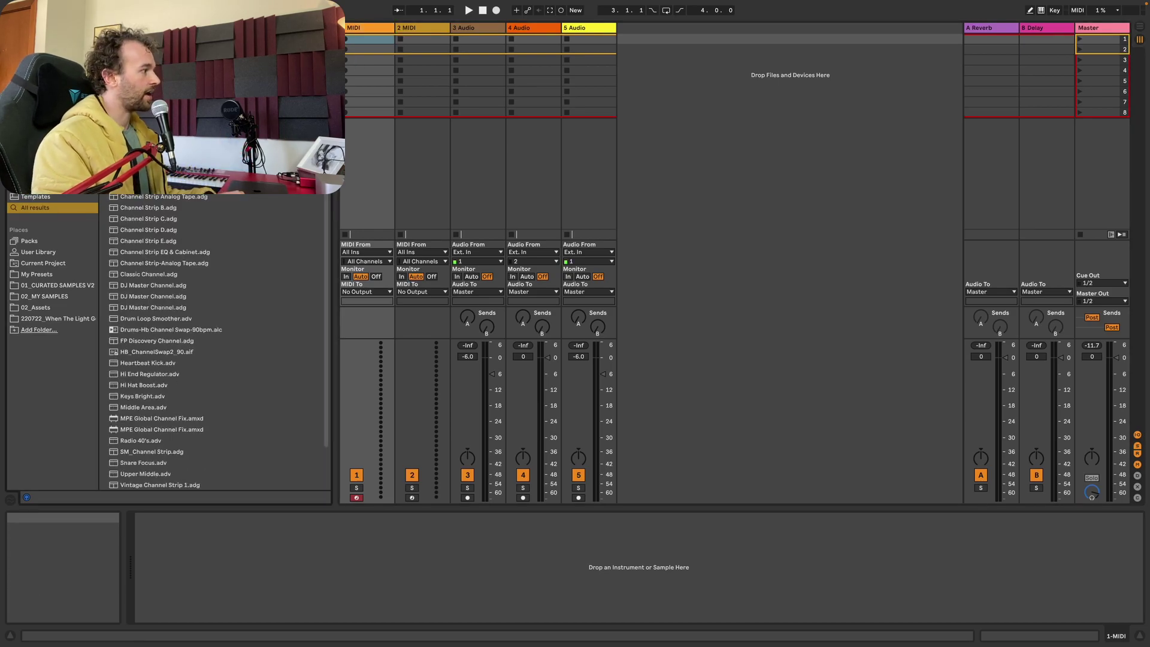
key(Down)
key(Return)
key(super+f)
text(comp)
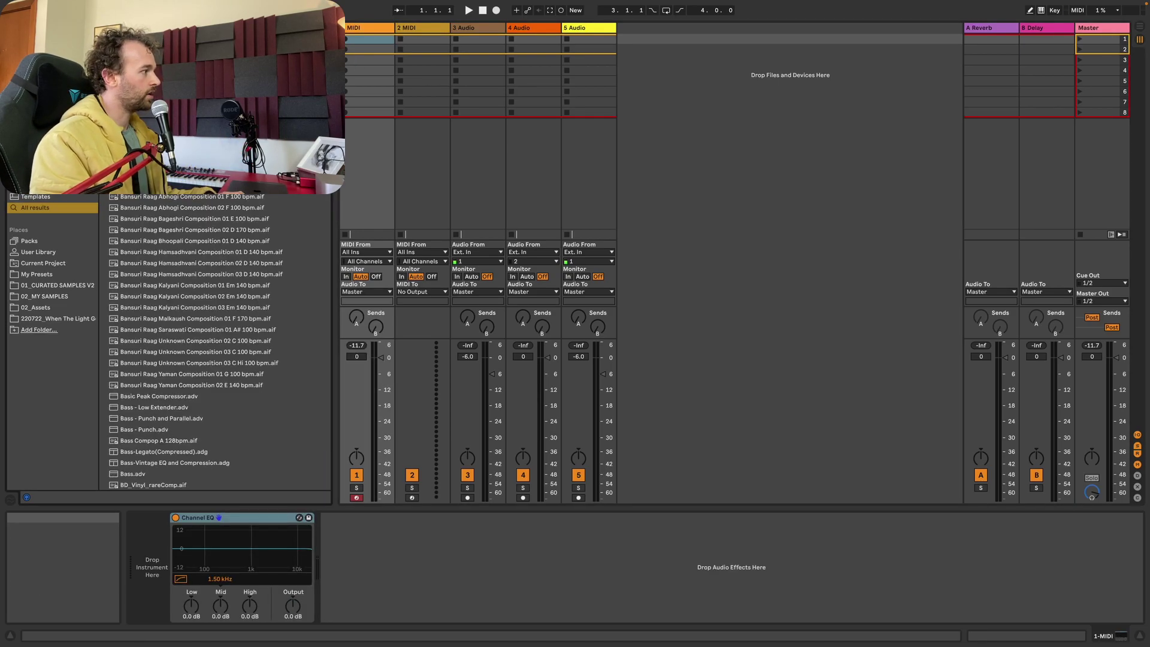
key(Down)
key(Return)
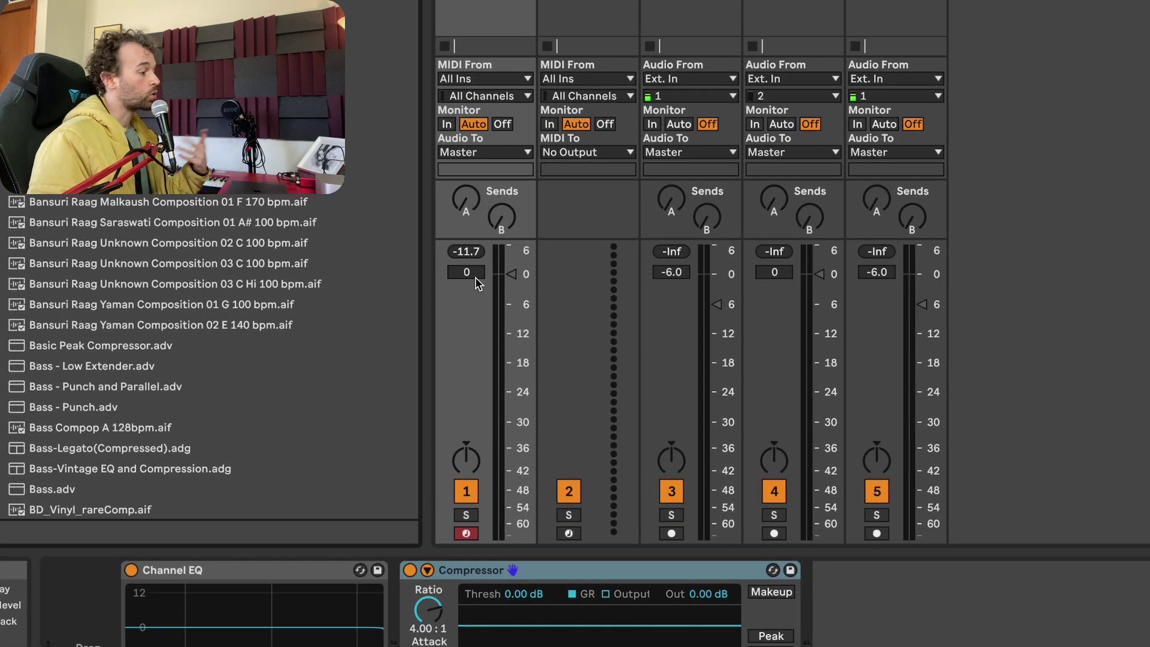
Step: Set track 1's volume to -6 dB and save it as the default MIDI track
click(473, 274)
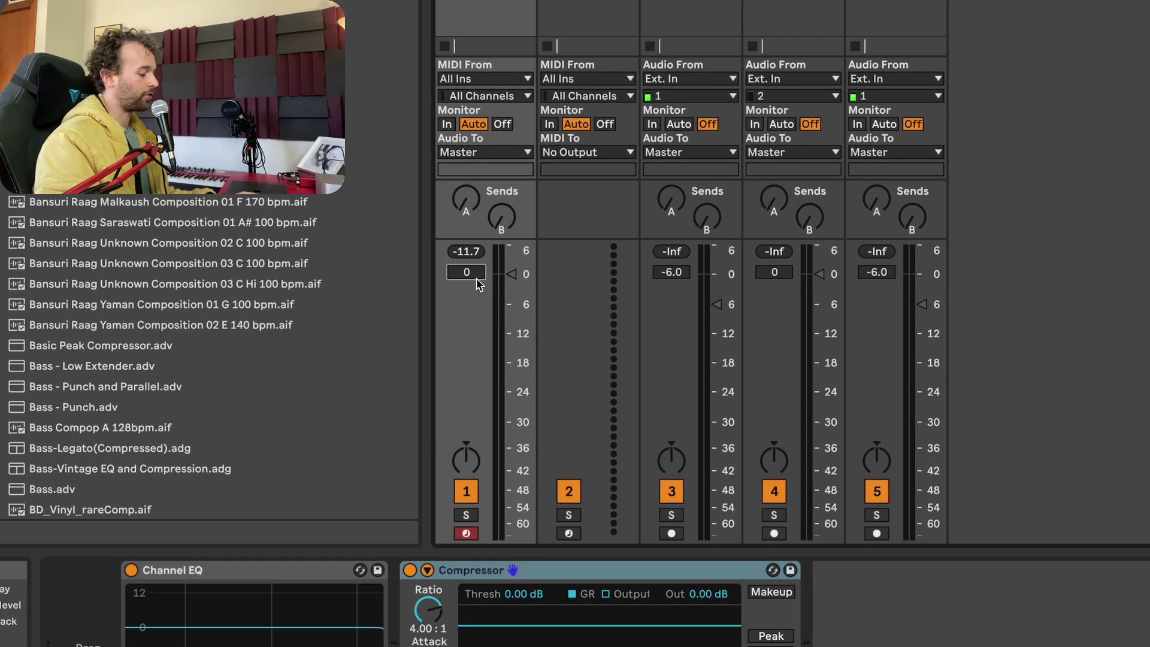
text(-6)
key(Return)
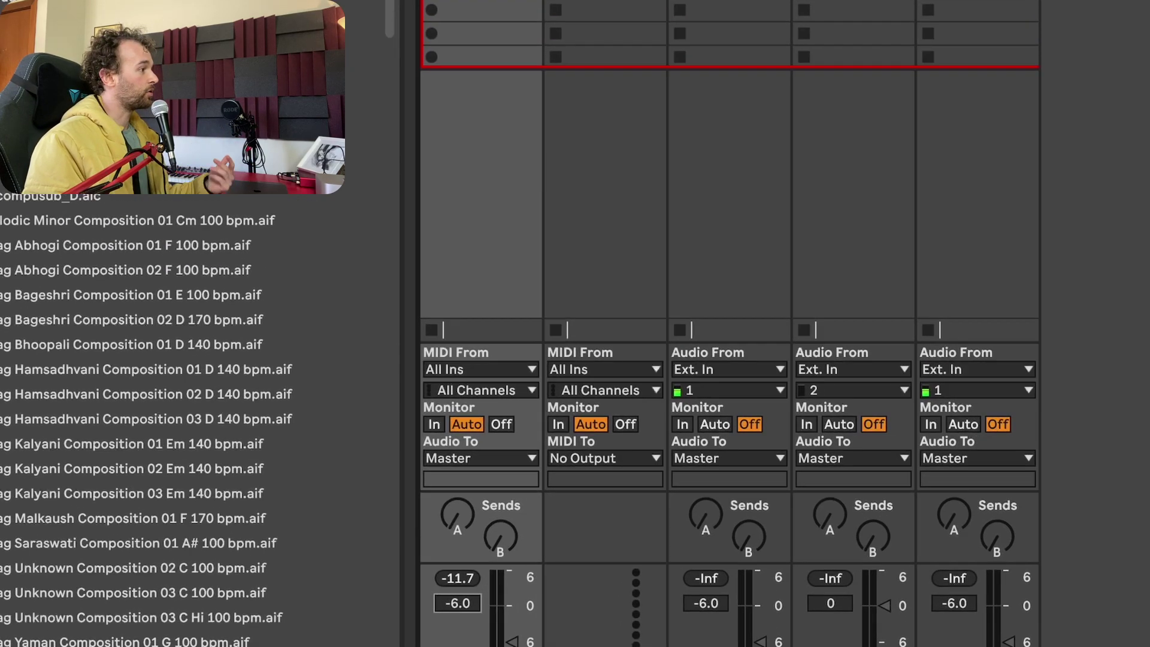
right_click(501, 40)
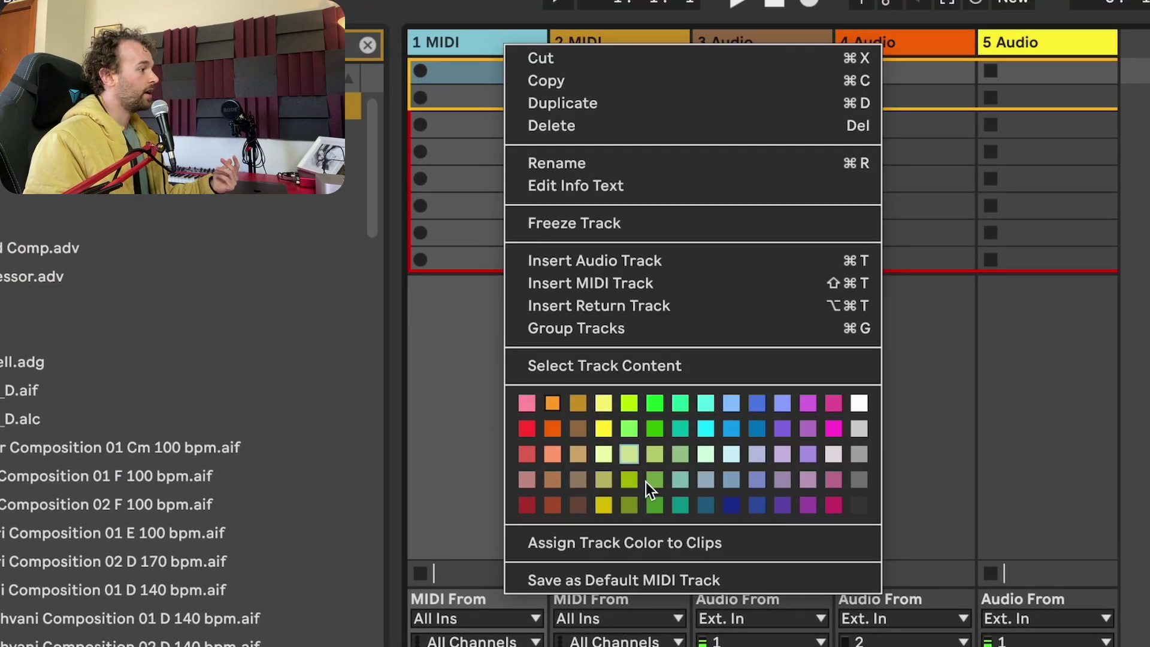
click(678, 576)
Step: Insert a new MIDI track into the session
right_click(654, 34)
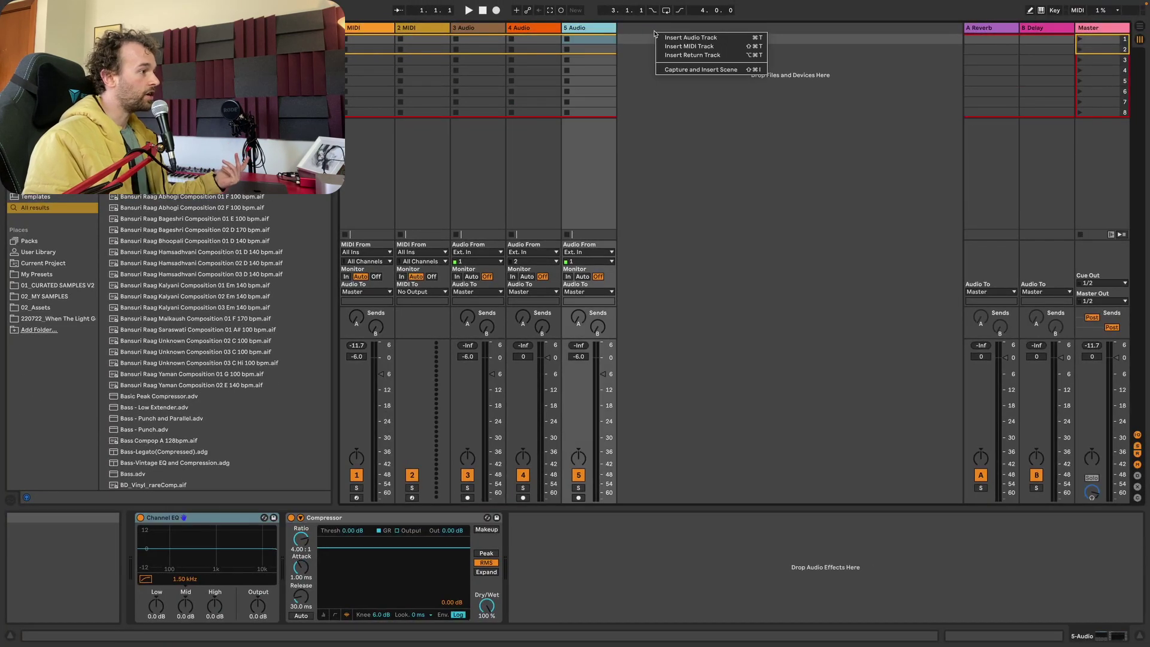
click(690, 46)
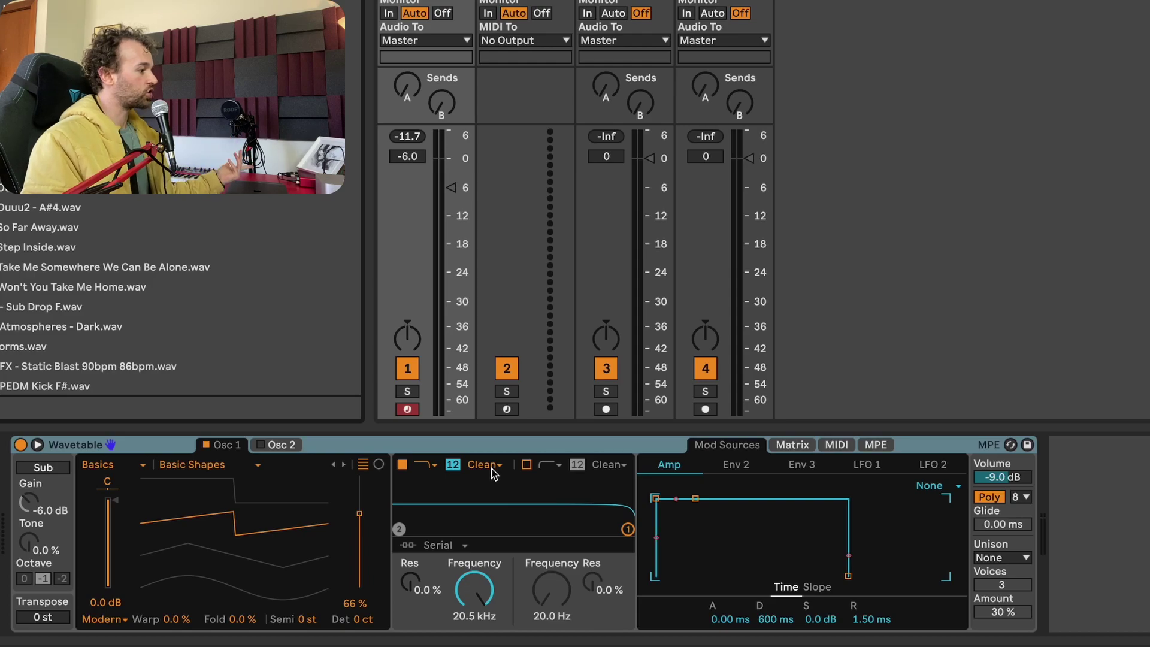
Step: Switch Wavetable's filter type from Clean to MS2 and set the amp release to 150 ms
click(492, 471)
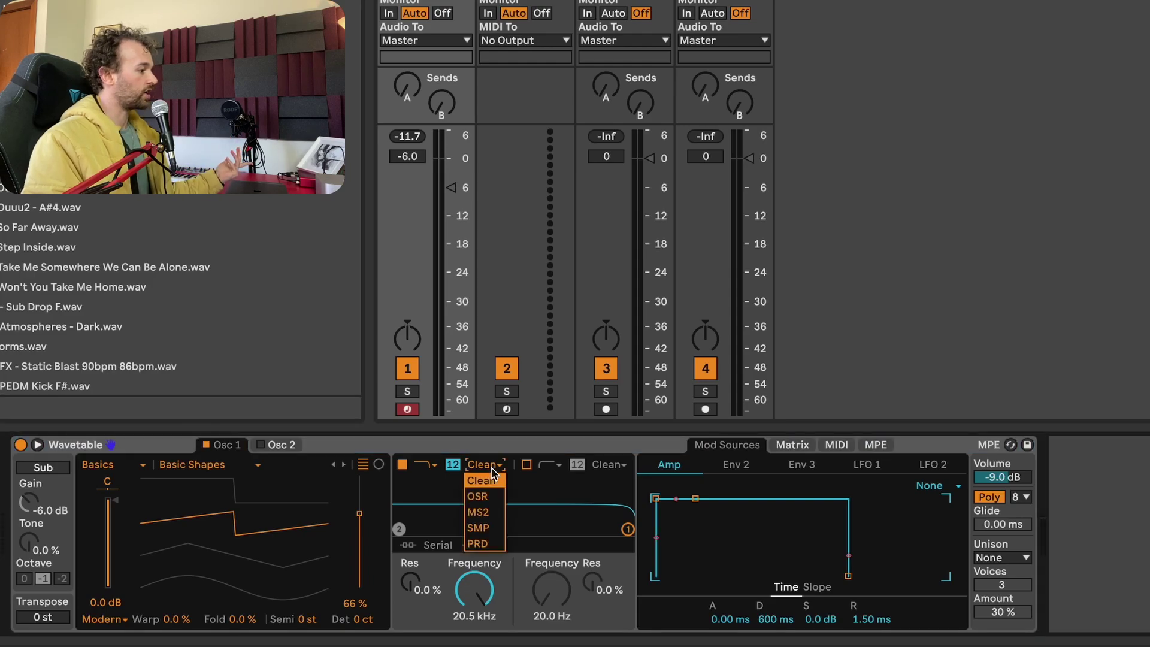
click(493, 512)
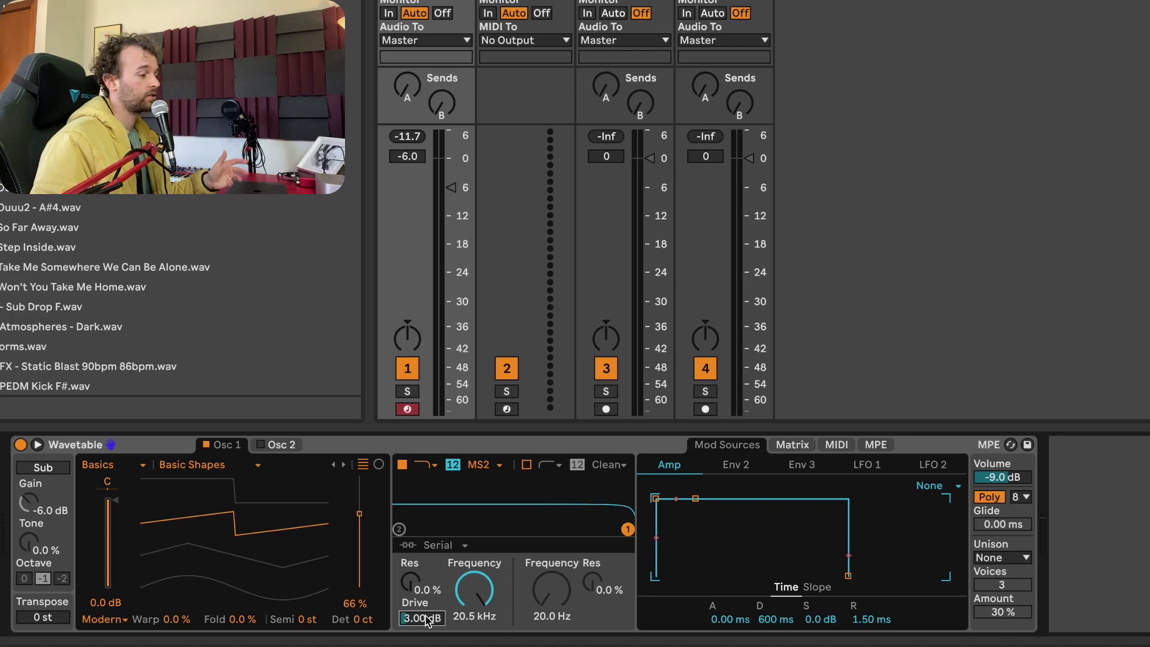
click(428, 621)
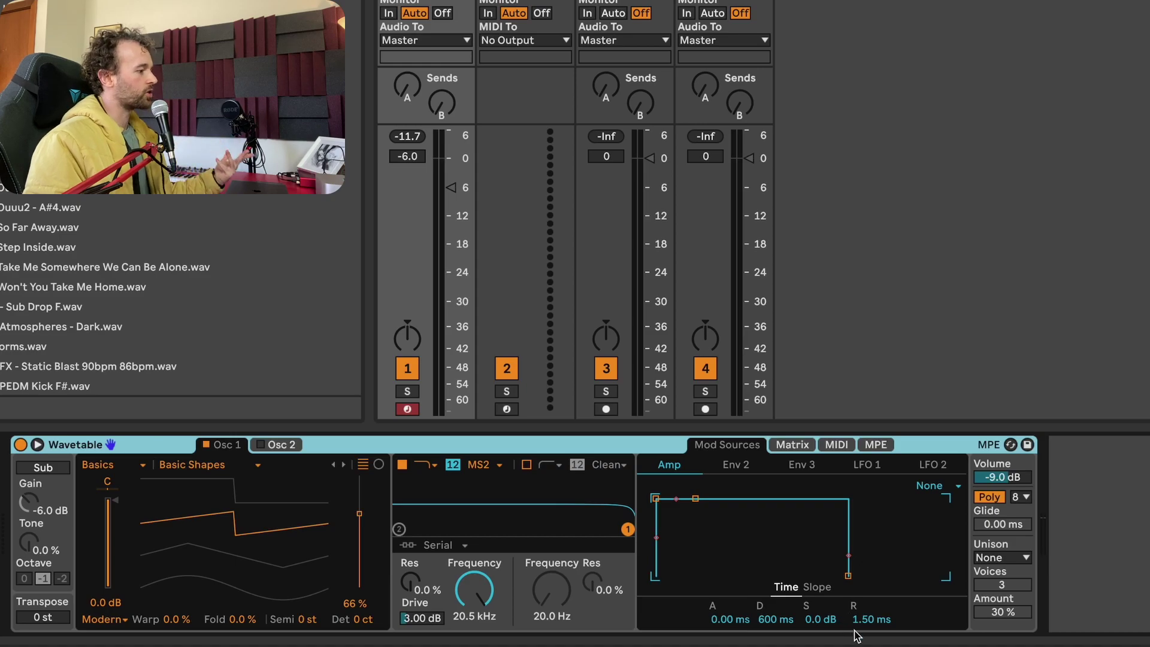
click(859, 622)
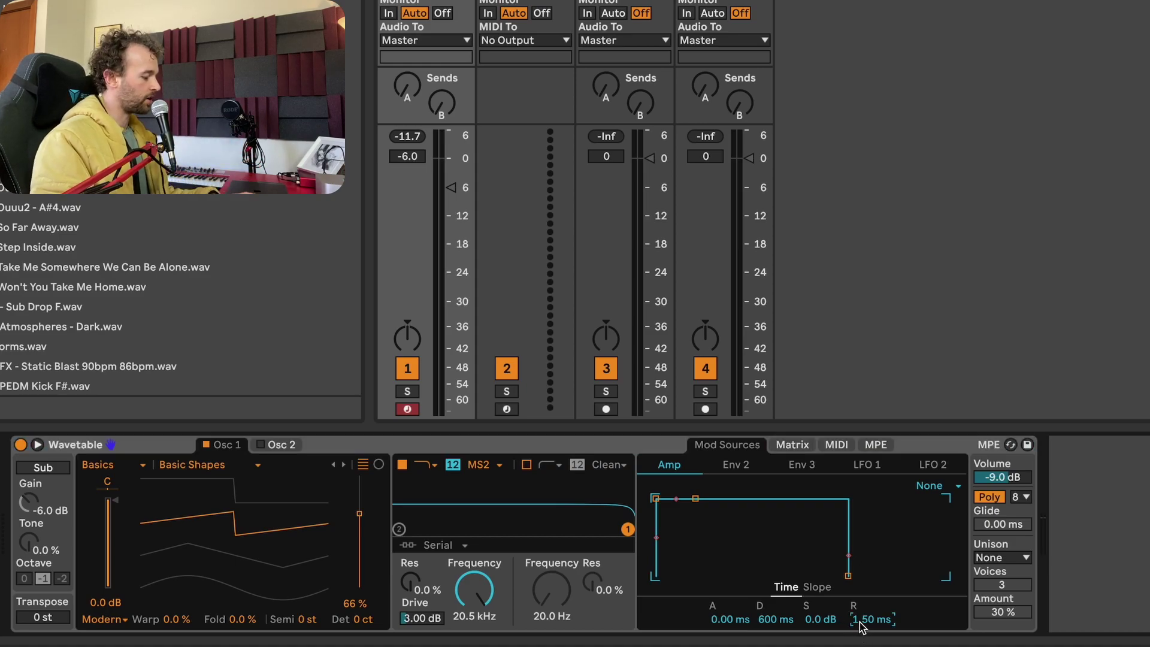
text(150)
key(Return)
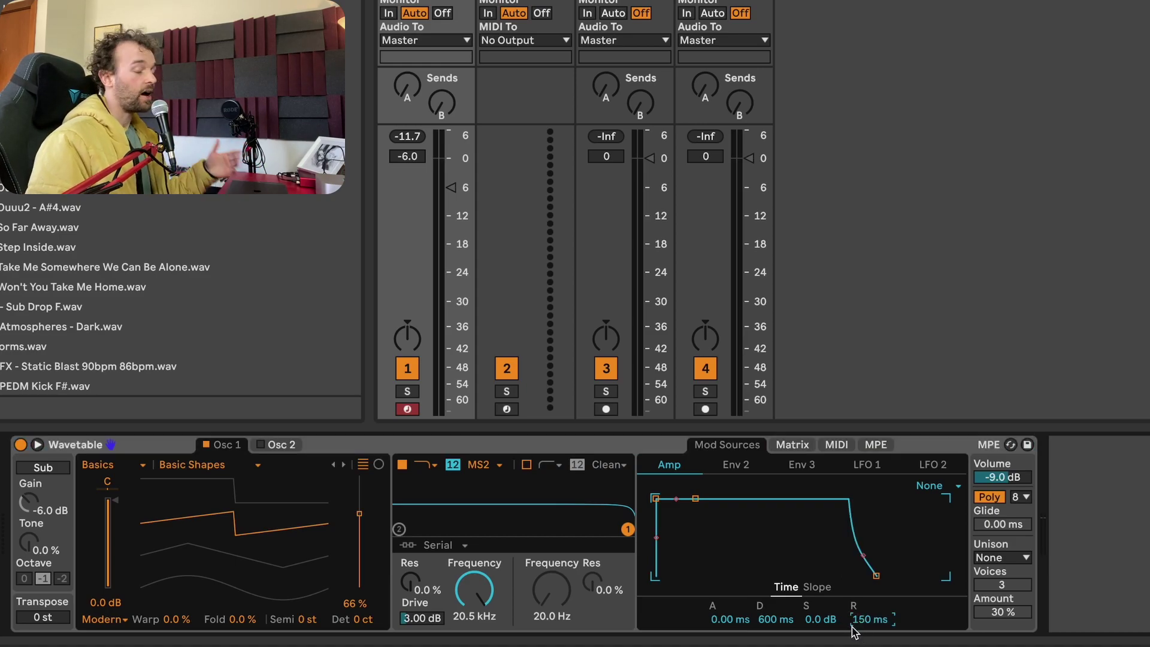
Step: Overwrite Wavetable's default preset with these settings and load it onto the 2 MIDI track
right_click(568, 448)
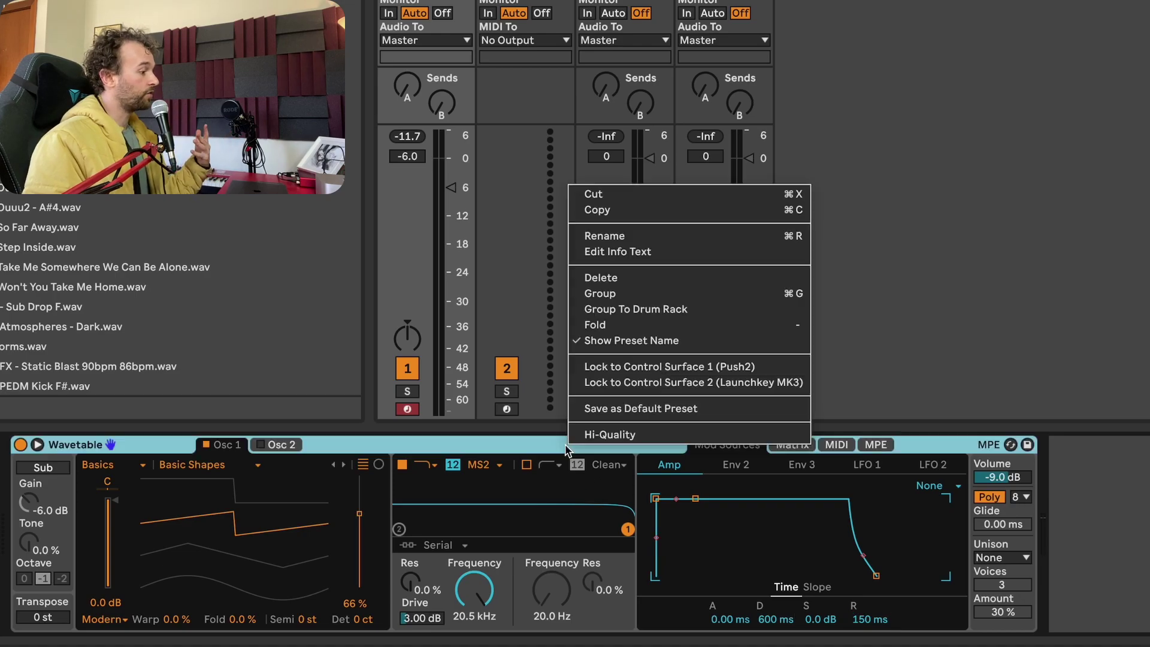
click(609, 409)
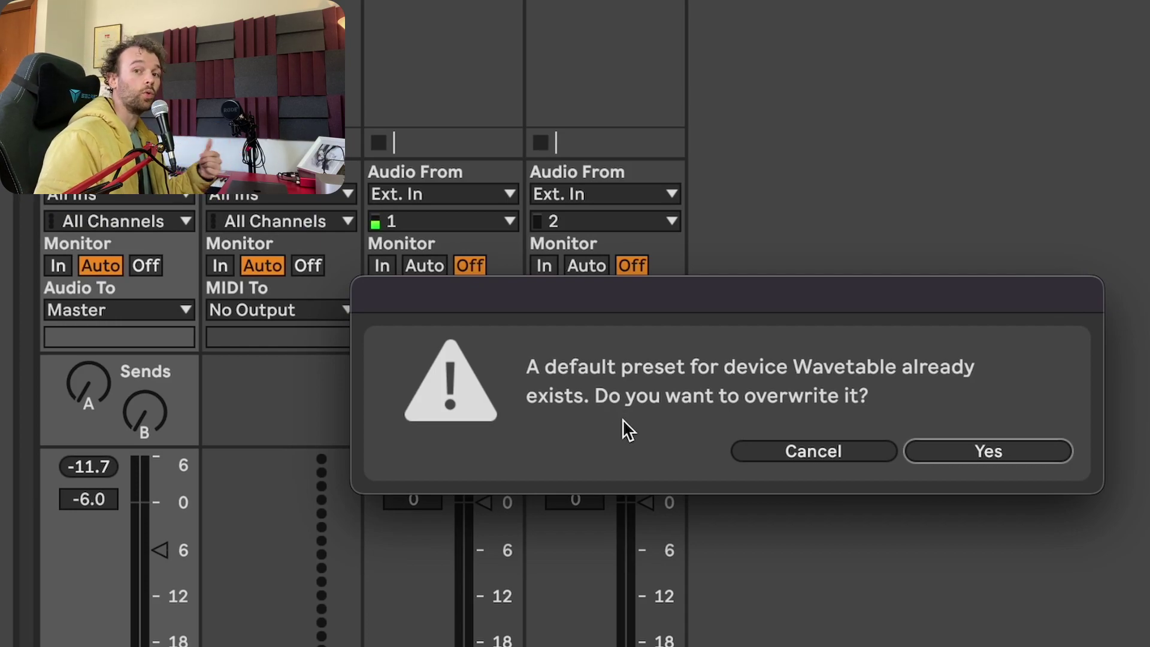
click(999, 455)
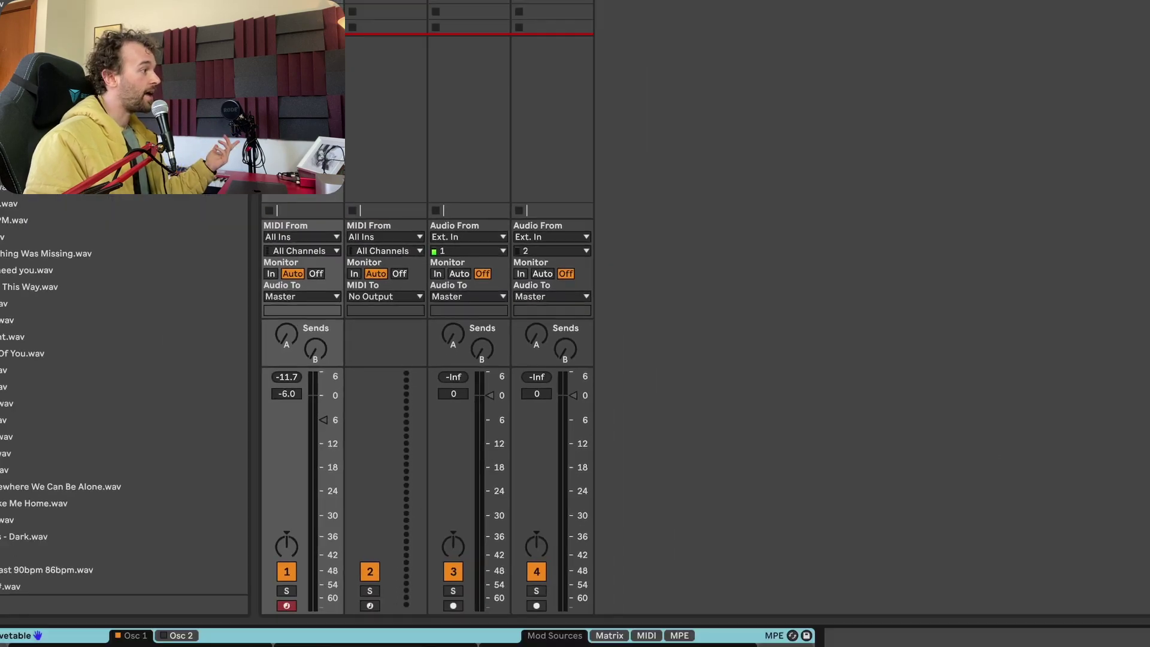
key(Right)
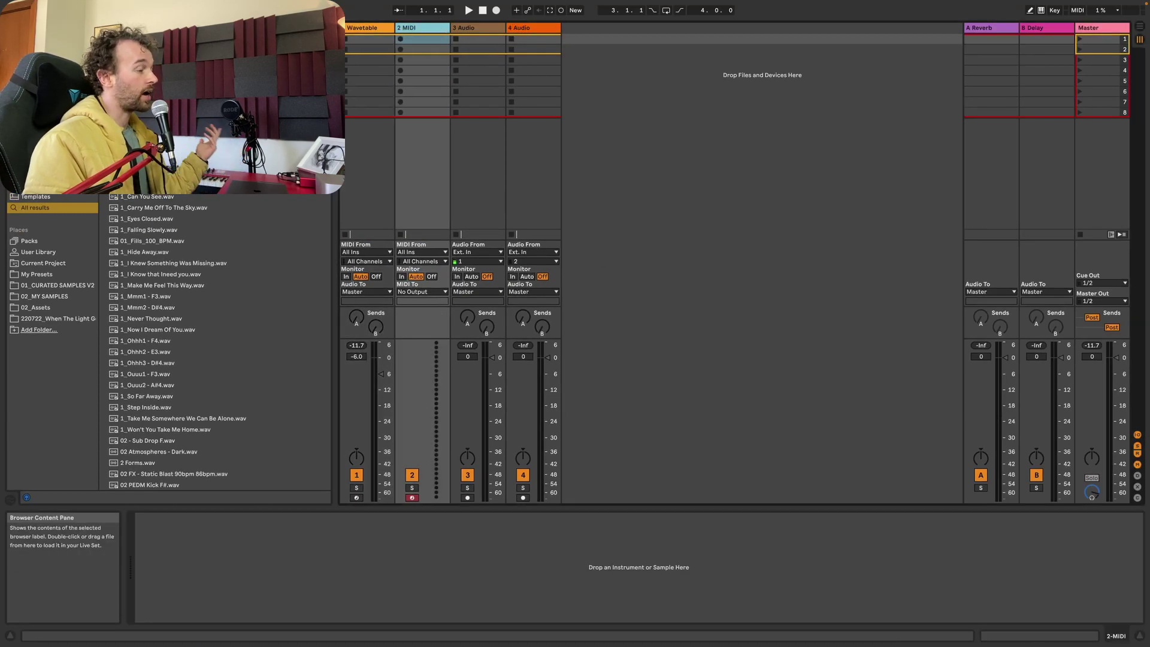
key(super+v)
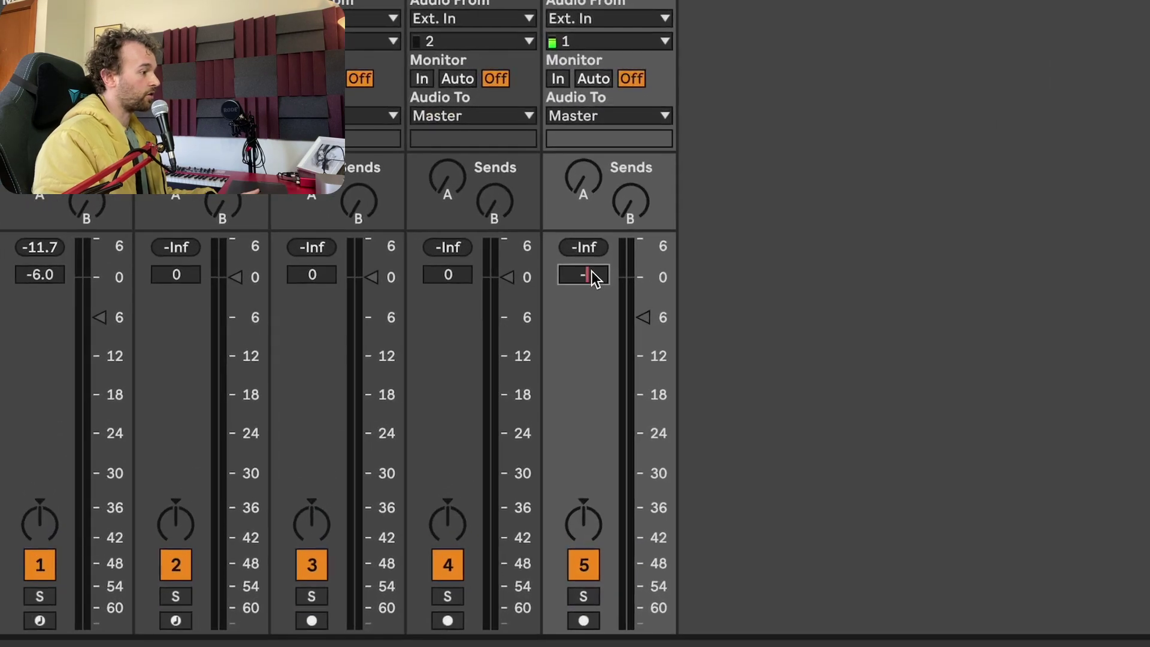
Step: Set track 5 to -12 dB, overwrite the default audio track, and insert a new audio track
text(-12)
key(Return)
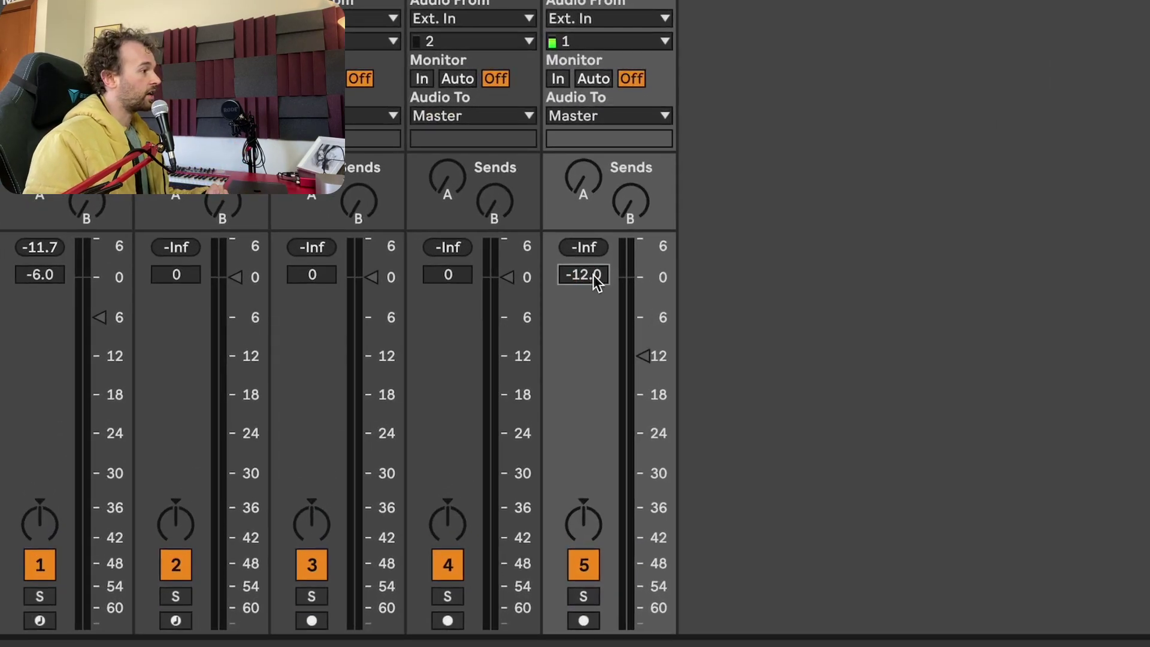
right_click(608, 35)
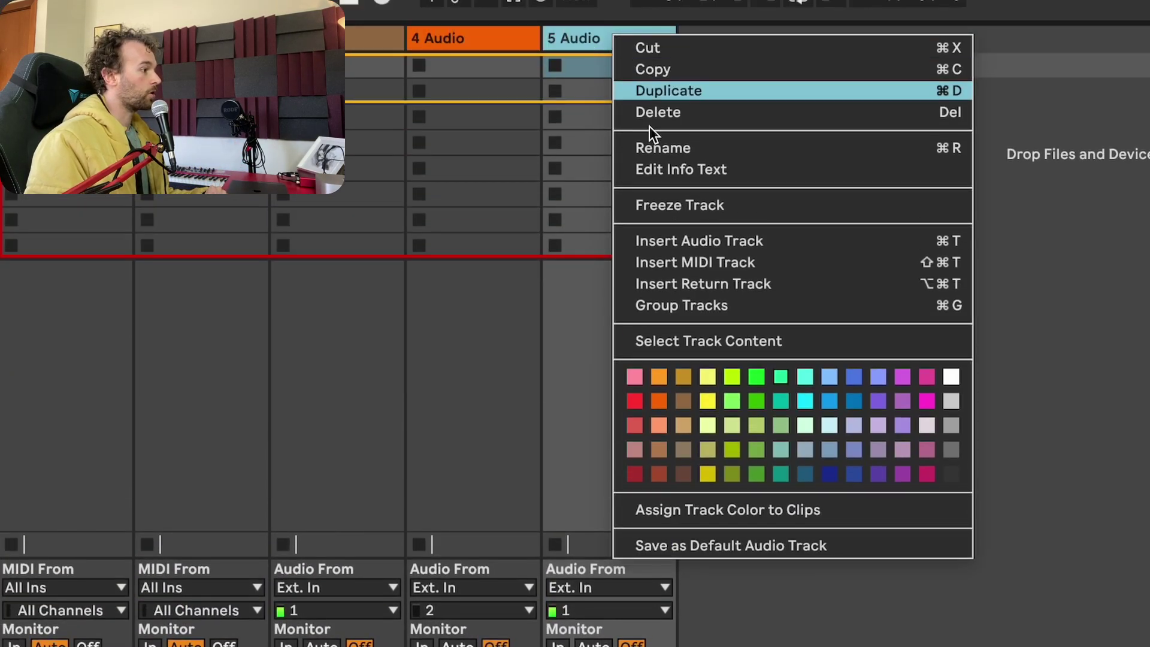
click(792, 545)
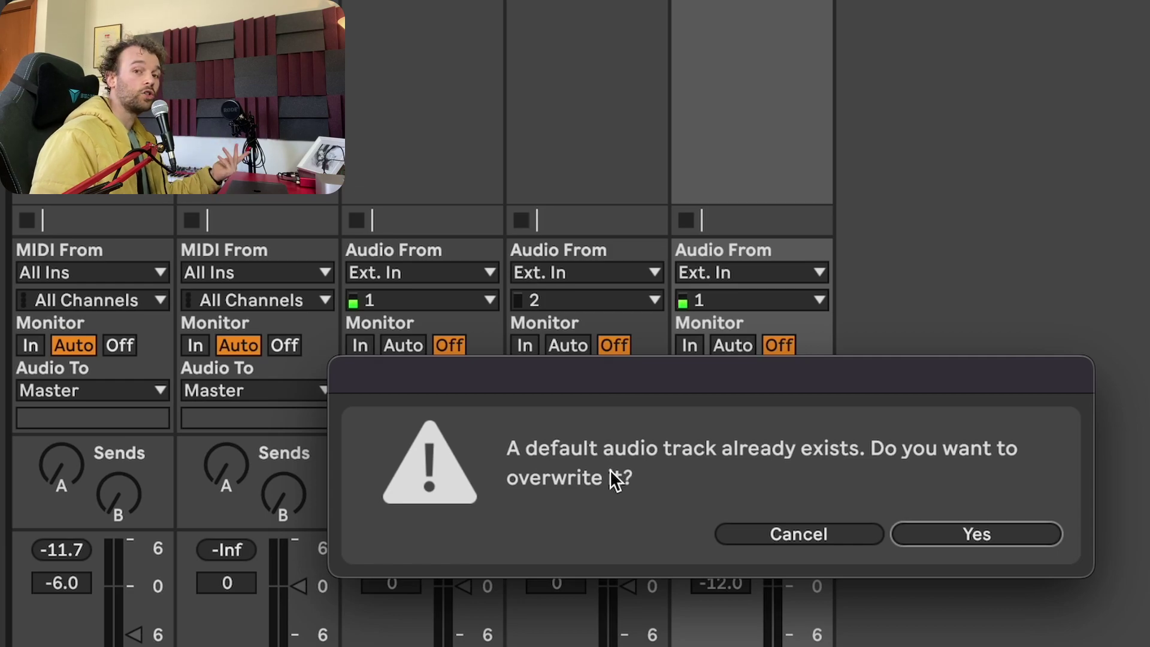
click(939, 532)
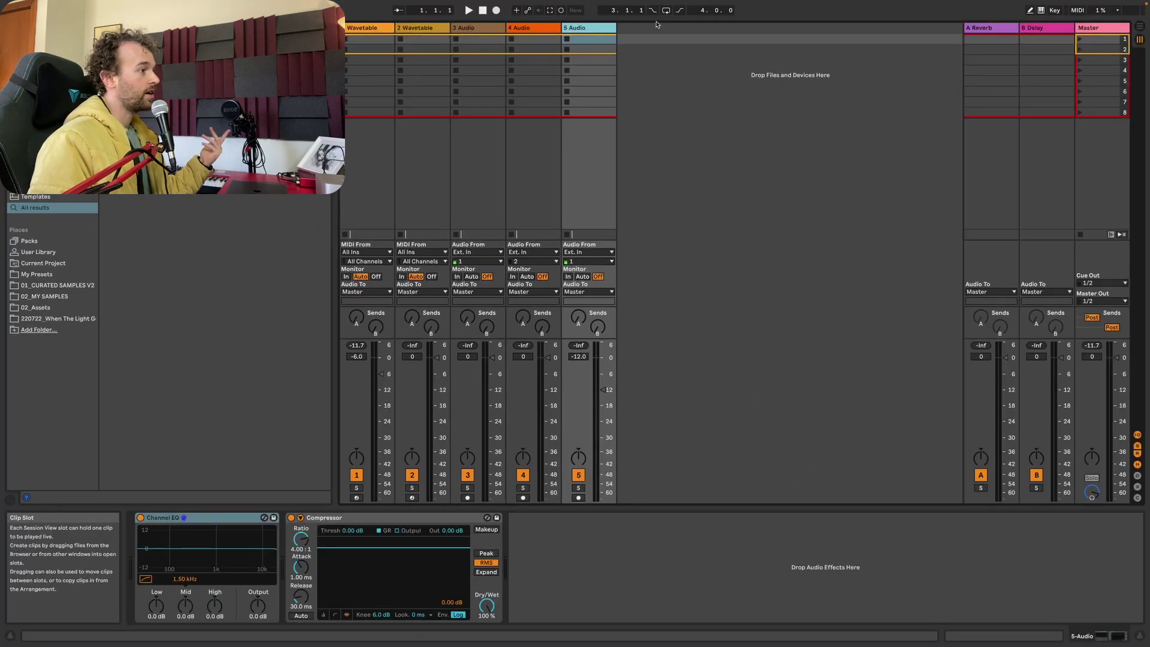
right_click(663, 38)
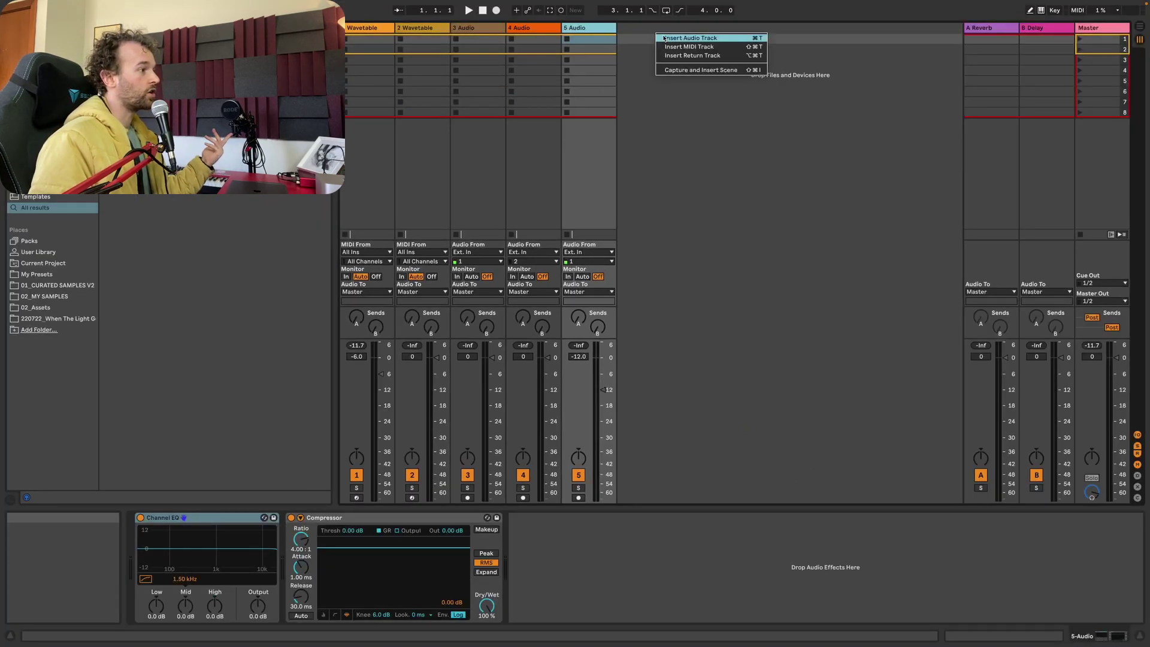
click(662, 38)
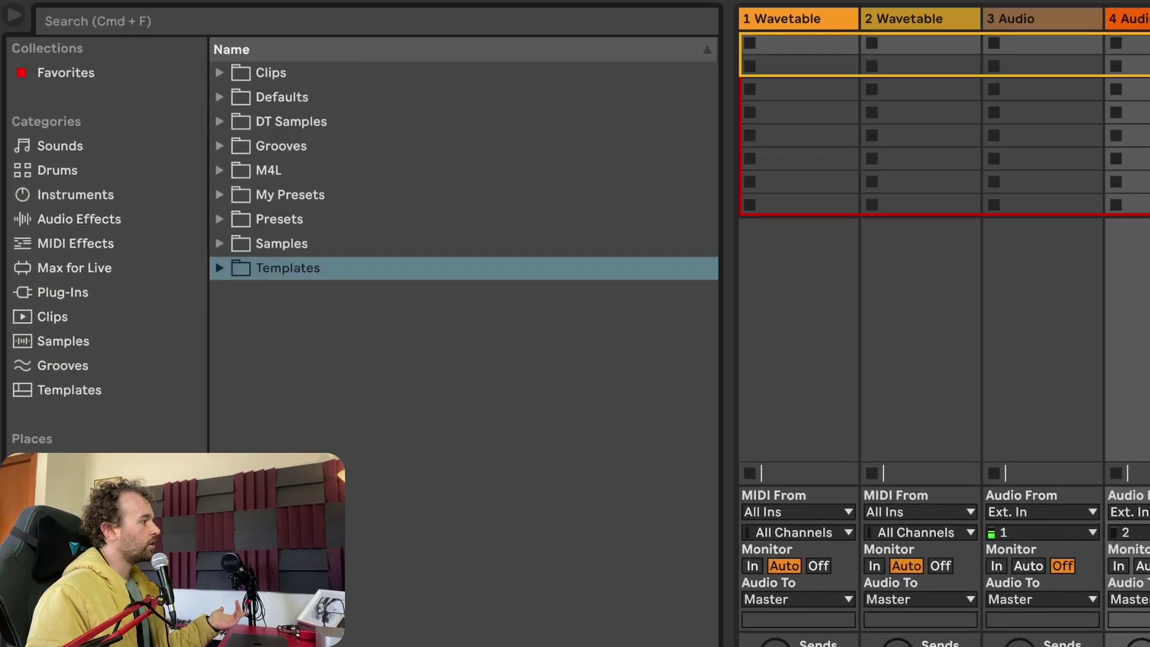
Step: Expand Defaults > Instruments in the User Library and delete the Wavetable.adv default preset
click(219, 97)
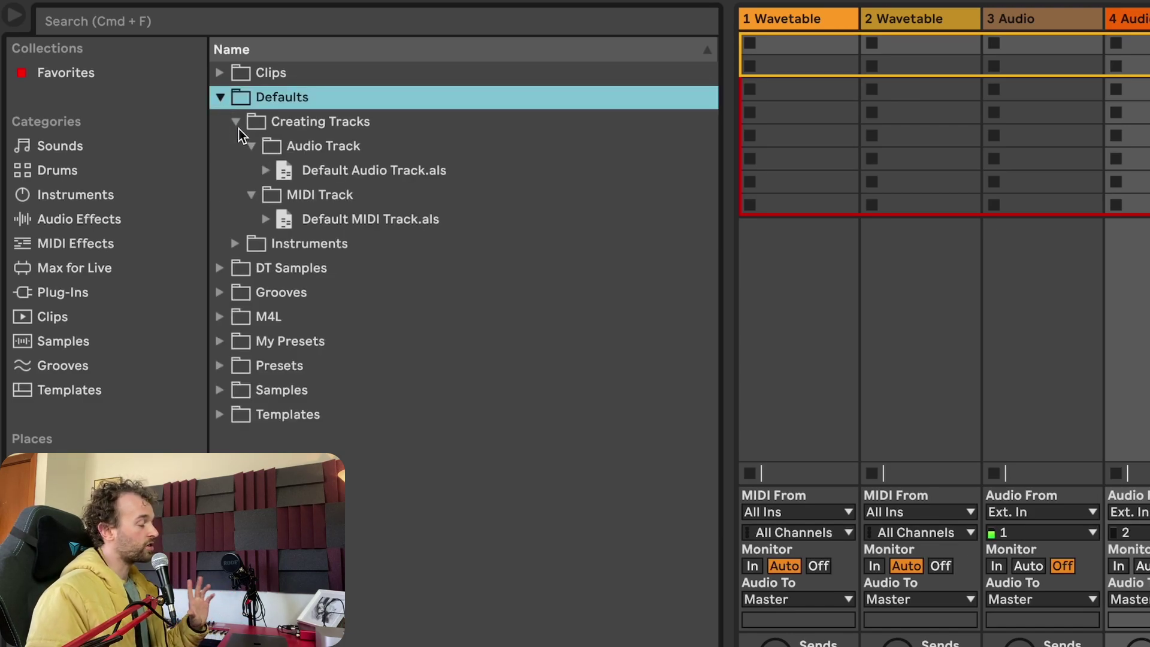
click(235, 123)
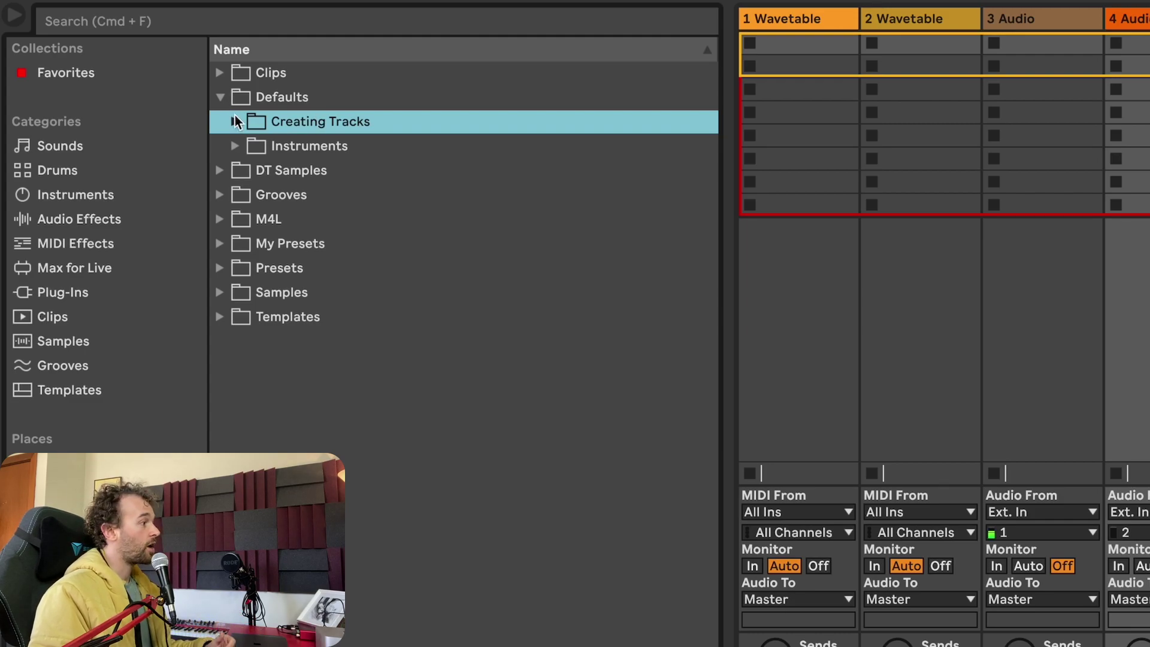
click(237, 146)
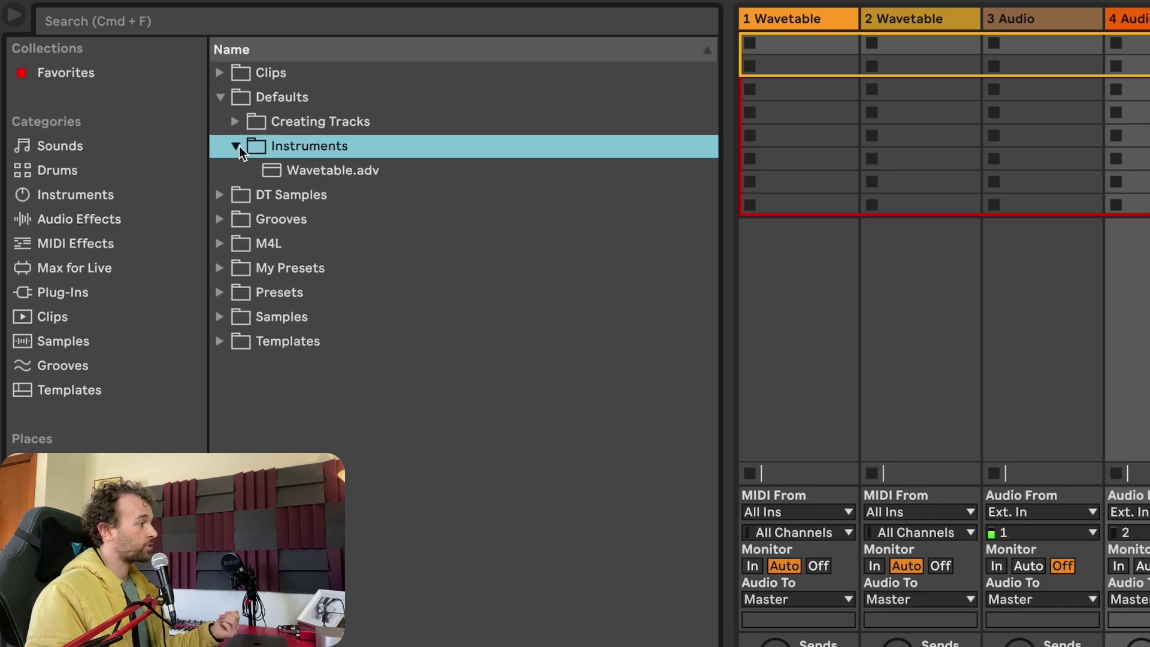
click(354, 174)
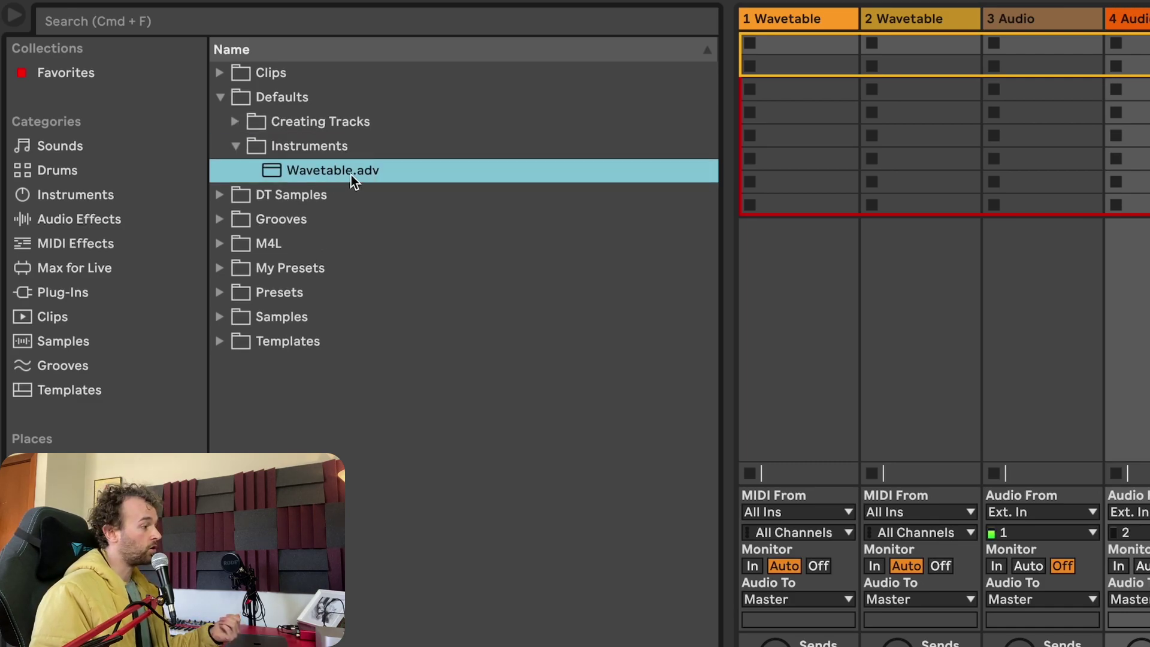
key(Delete)
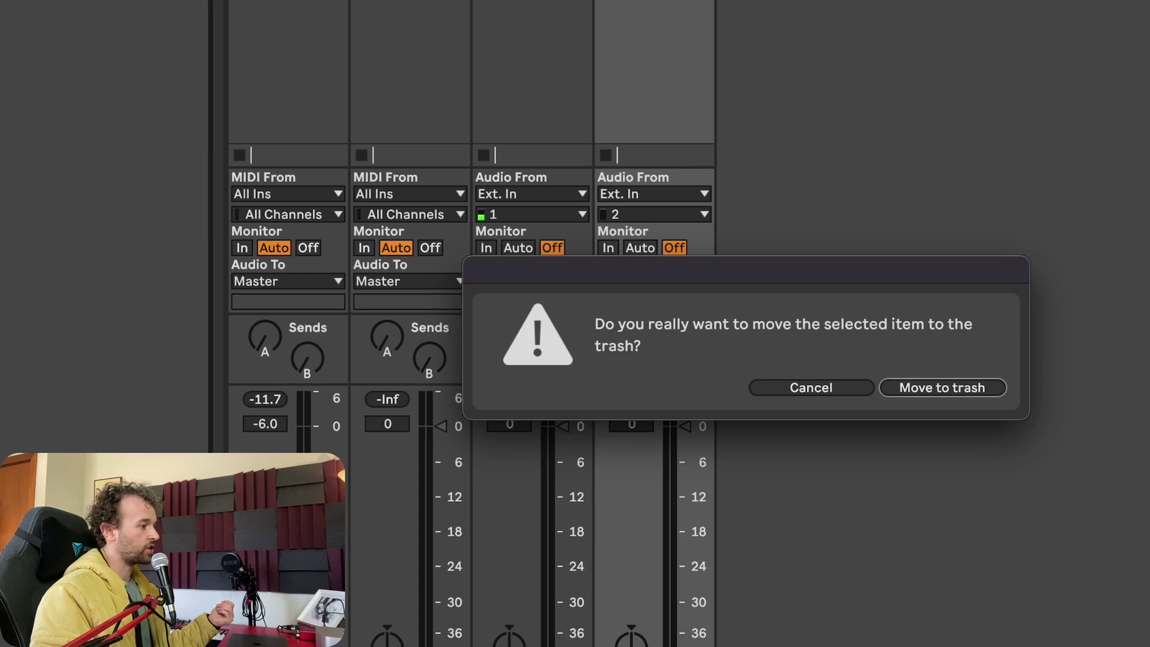
Step: Confirm trashing Wavetable.adv, then insert a new MIDI track after the 4 Audio track
click(940, 387)
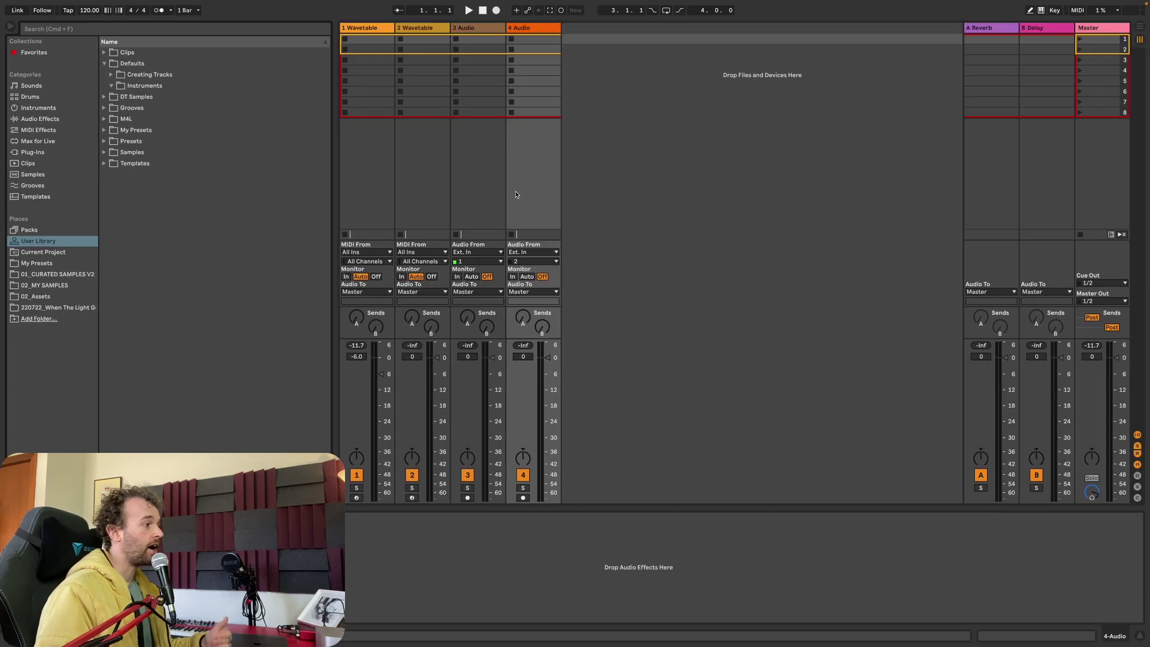
click(551, 39)
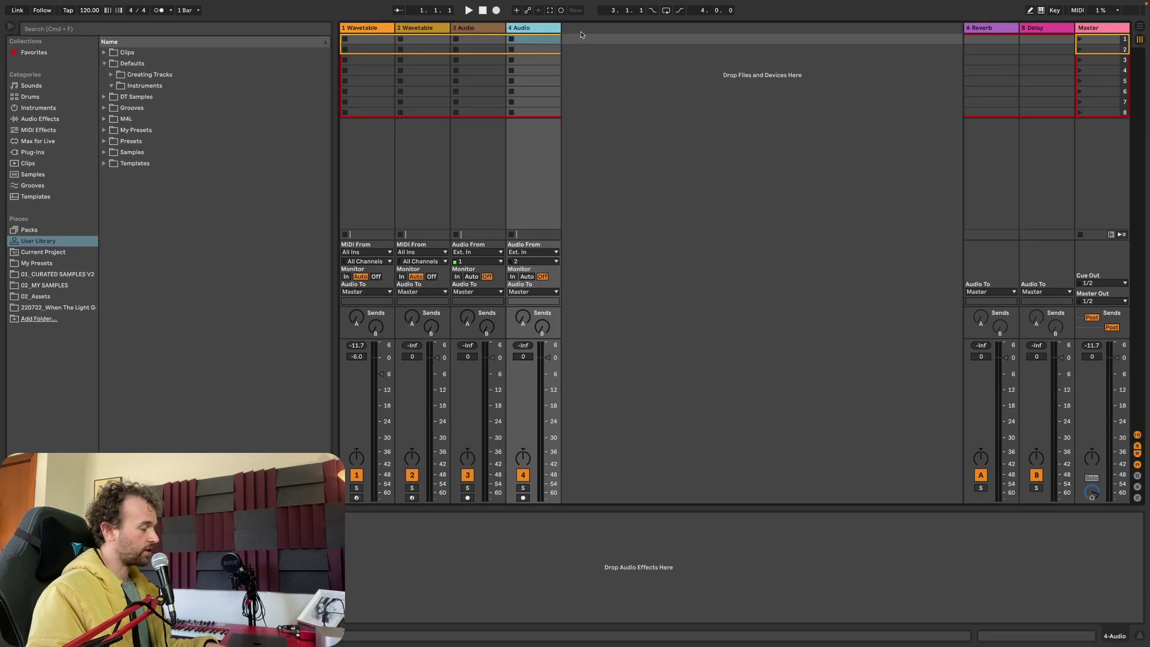
key(super+shift+t)
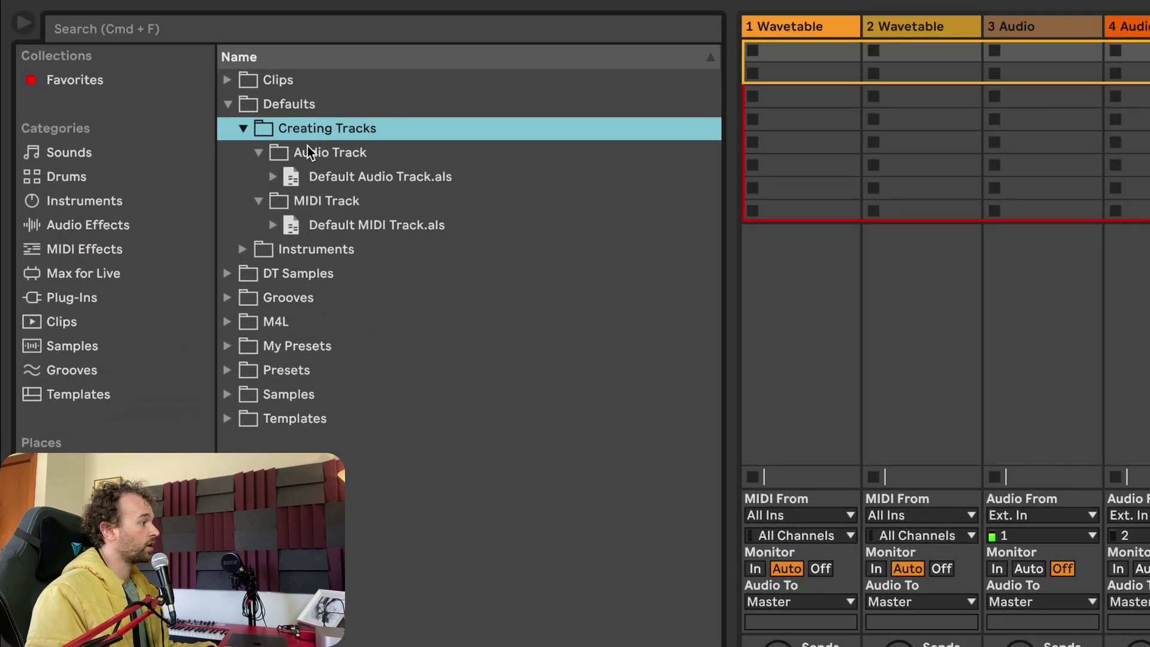
Step: Trash the Audio Track and MIDI Track defaults, then insert a test audio track
click(306, 154)
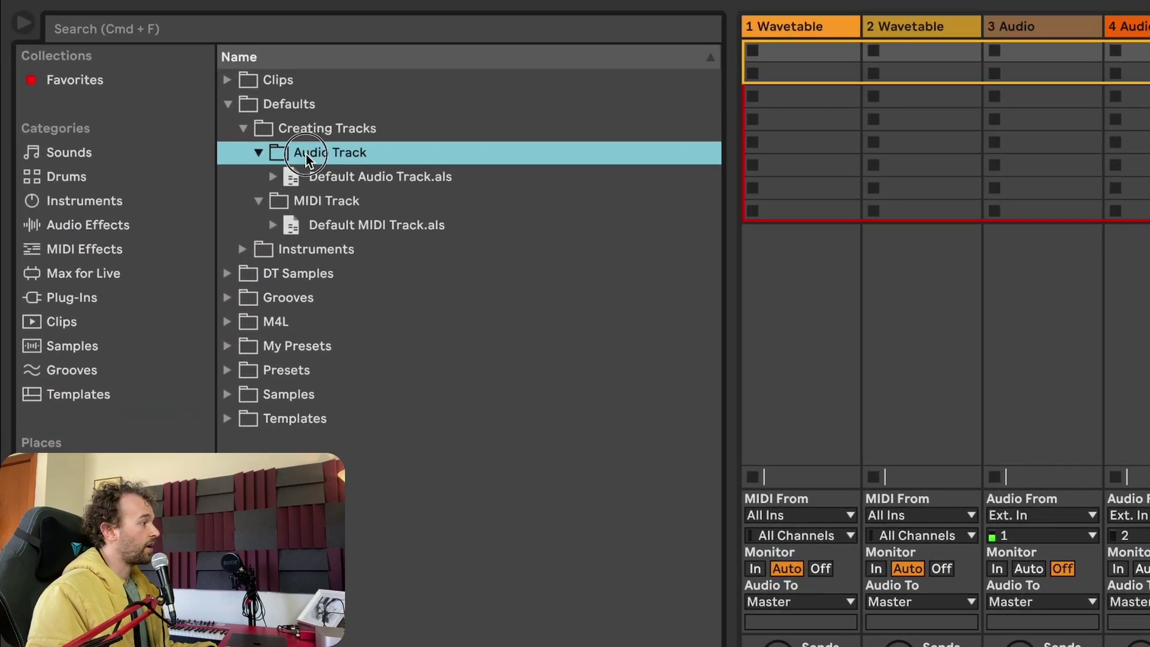
super+click(322, 203)
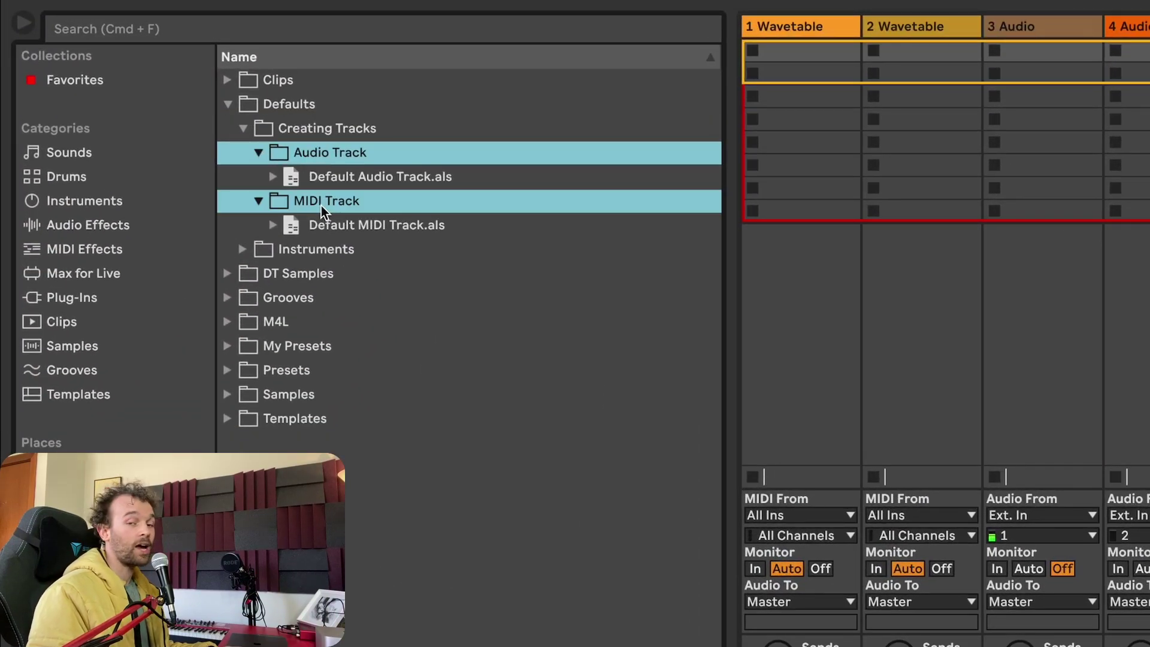
key(BackSpace)
key(Return)
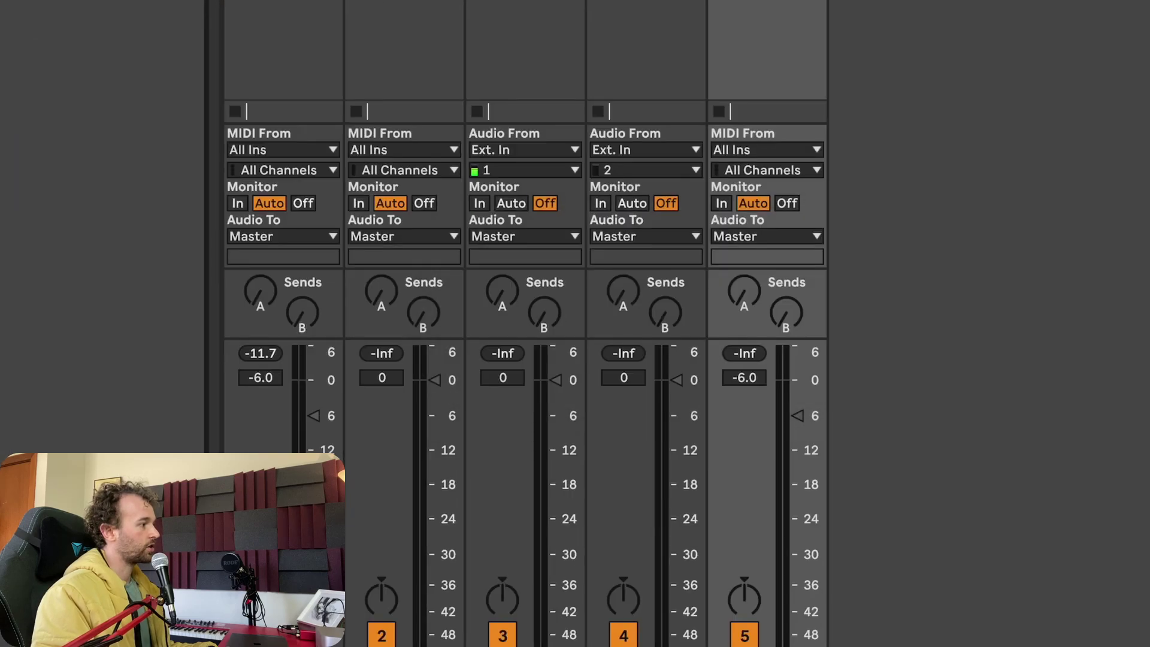
right_click(649, 40)
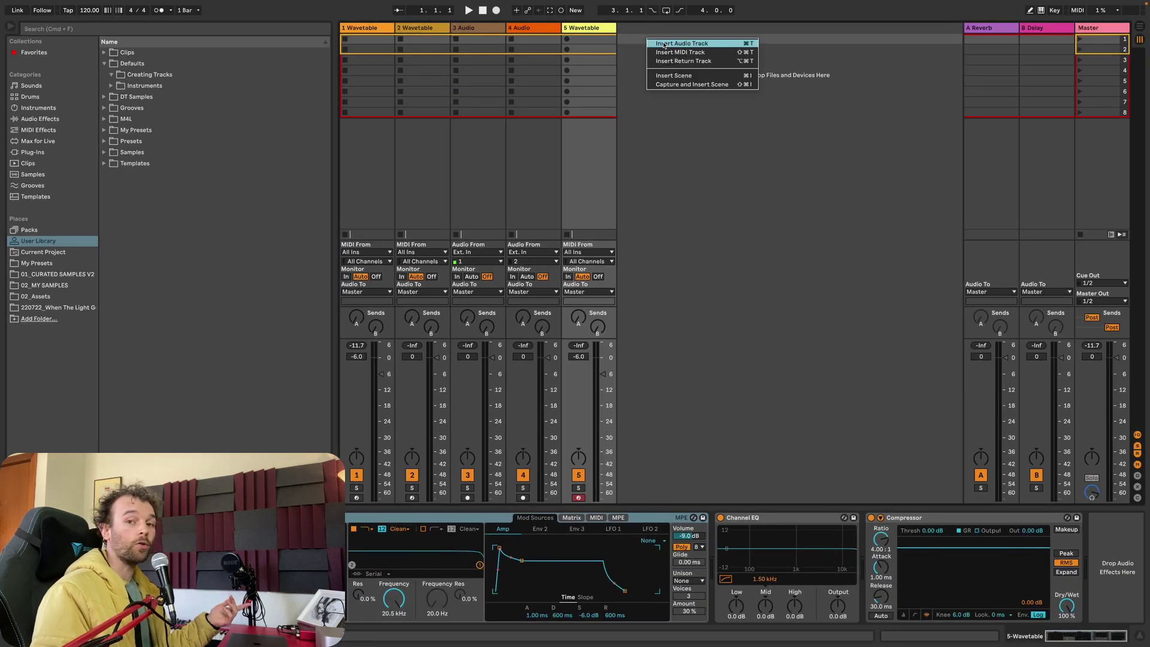
click(663, 44)
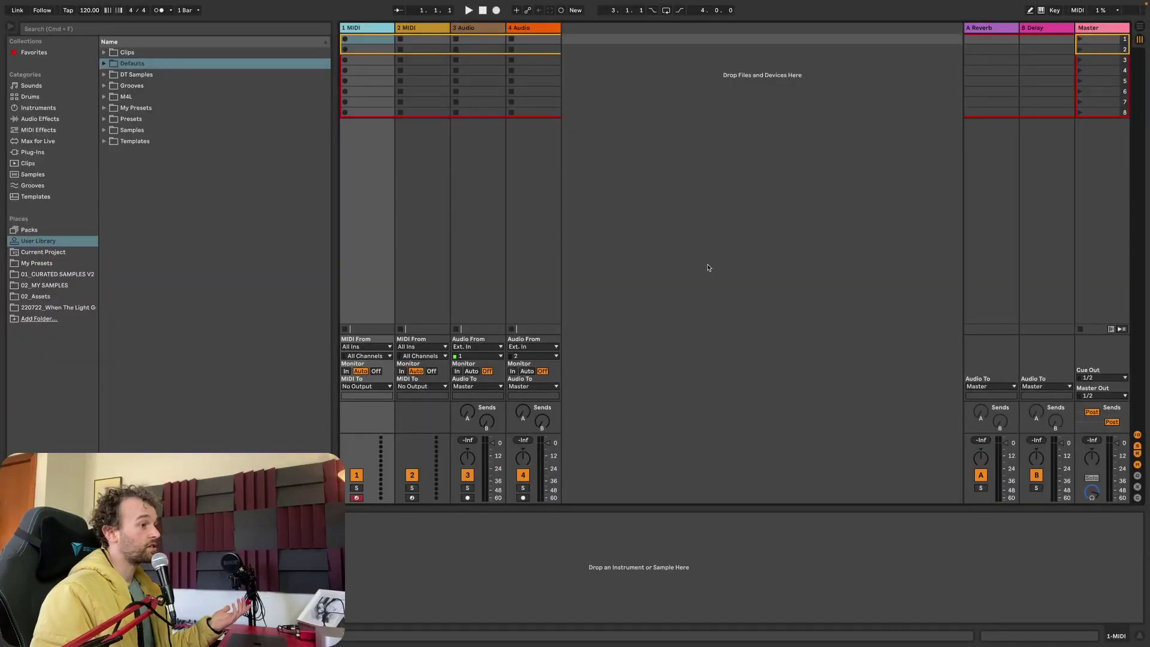
Step: Load a Limiter onto the Master track by searching 'lim'
click(1102, 180)
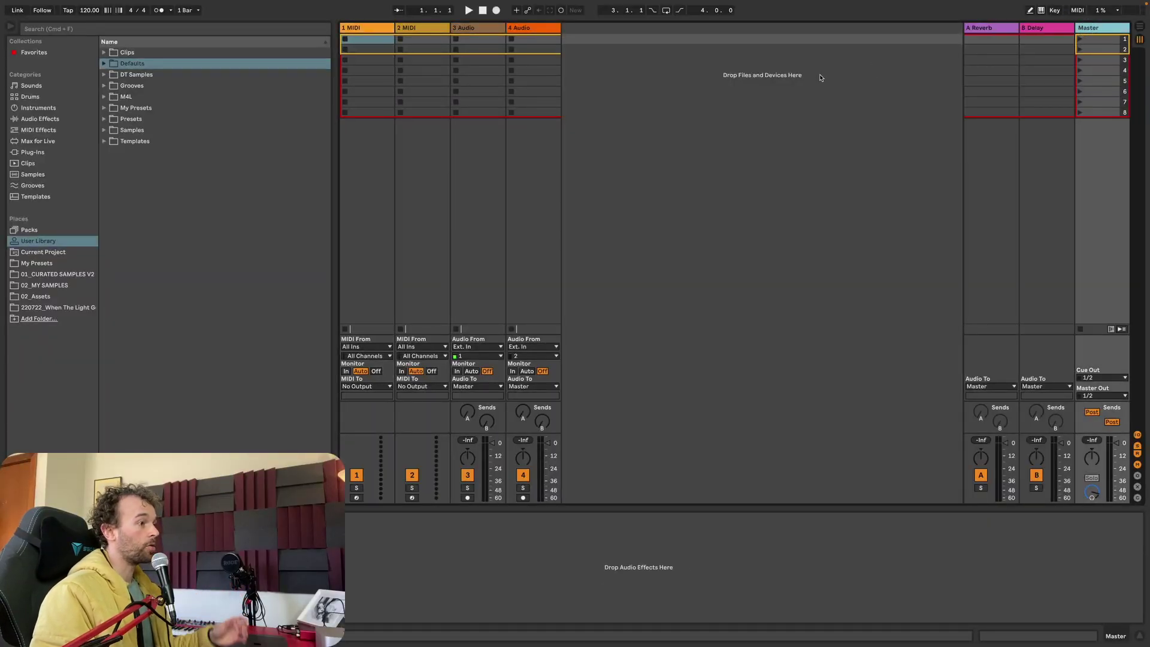
key(super+f)
text(lim)
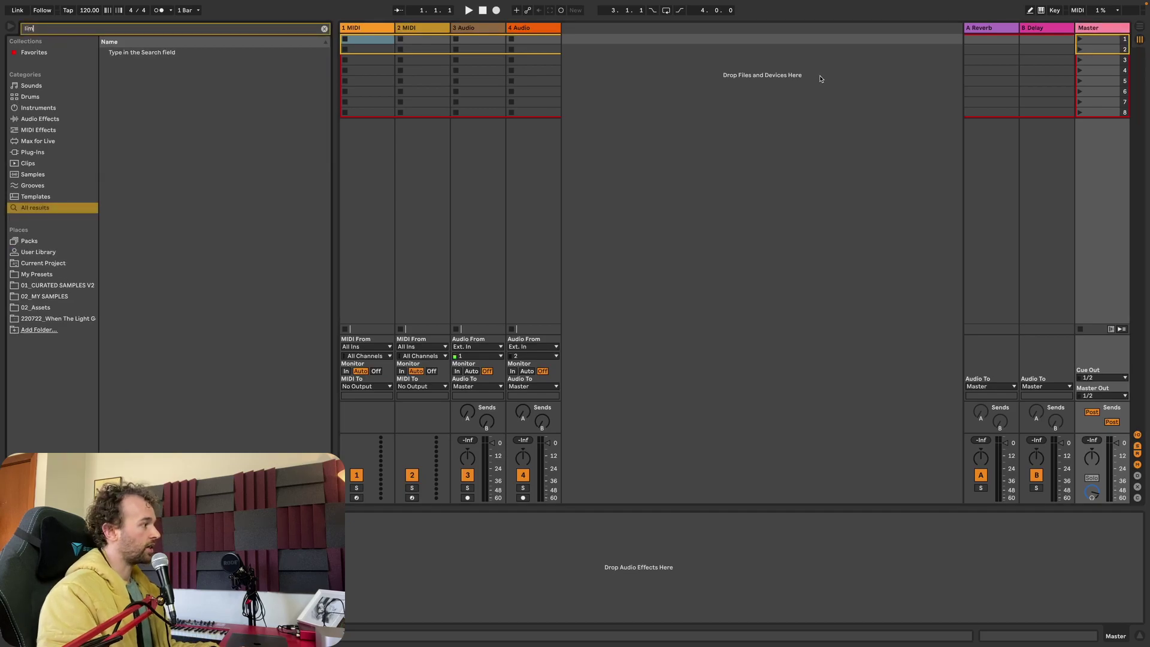
key(Return)
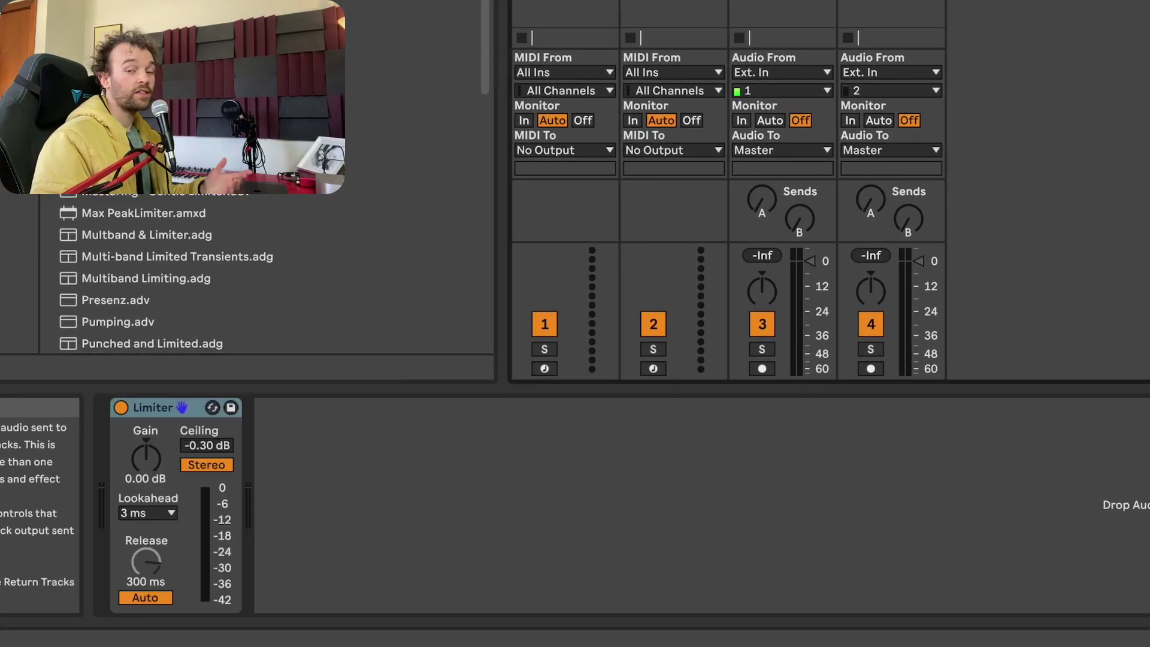
Step: Replace the A return's Reverb with Hybrid Reverb
click(988, 28)
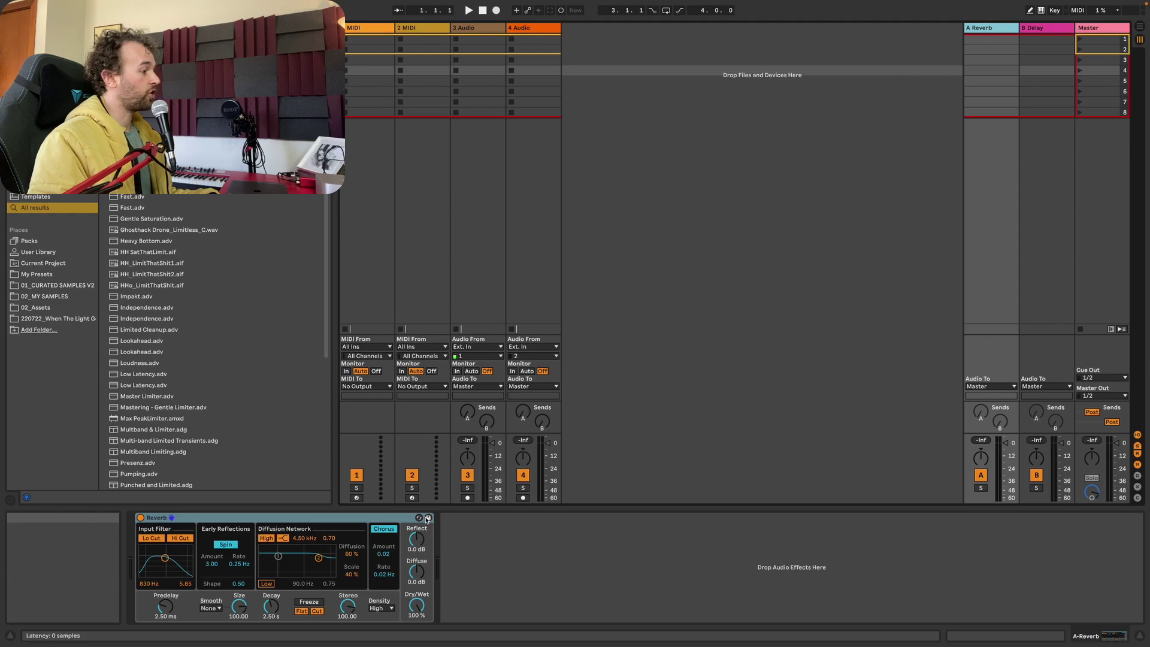
key(Escape)
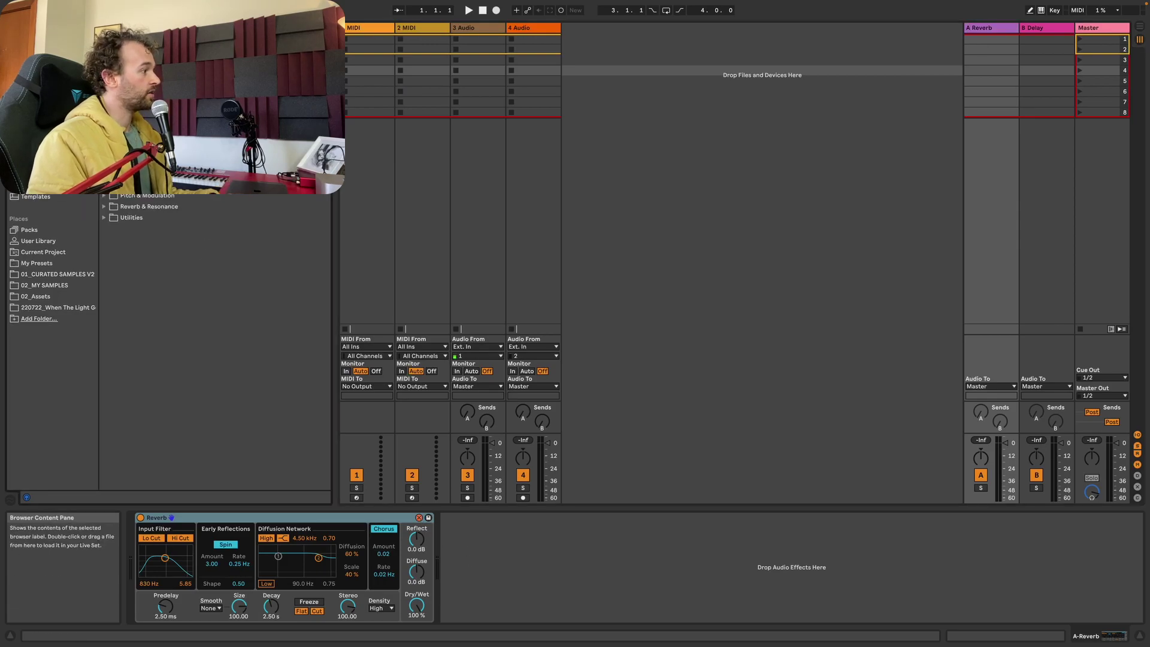
key(ctrl+f)
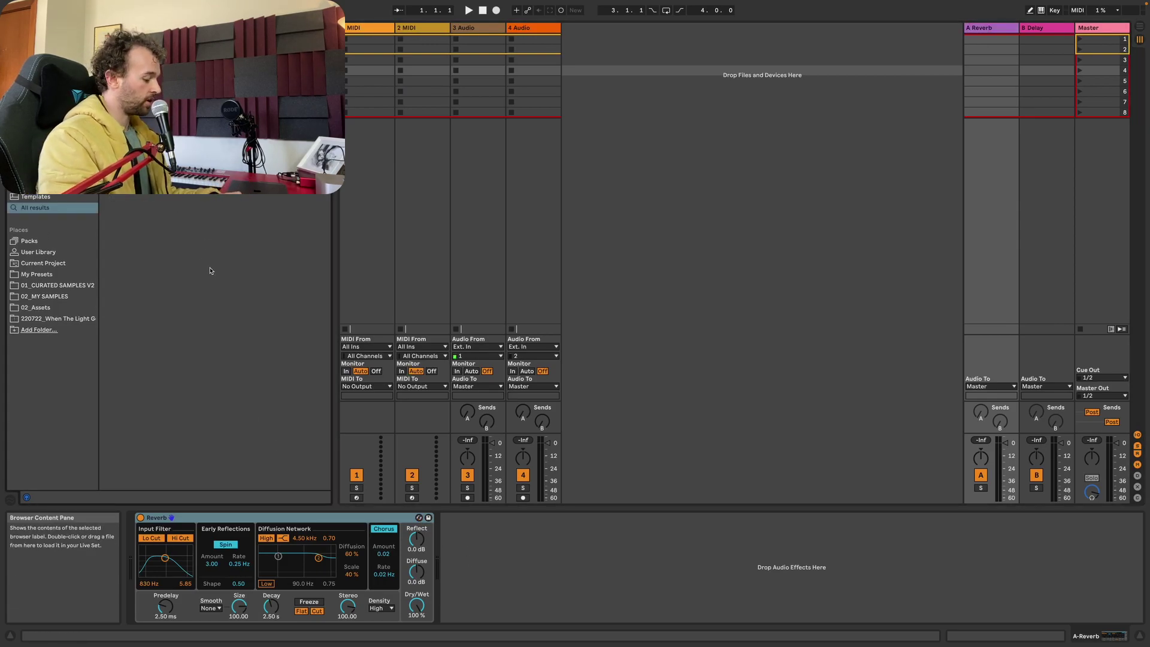
text(hybrid)
key(Down)
key(Return)
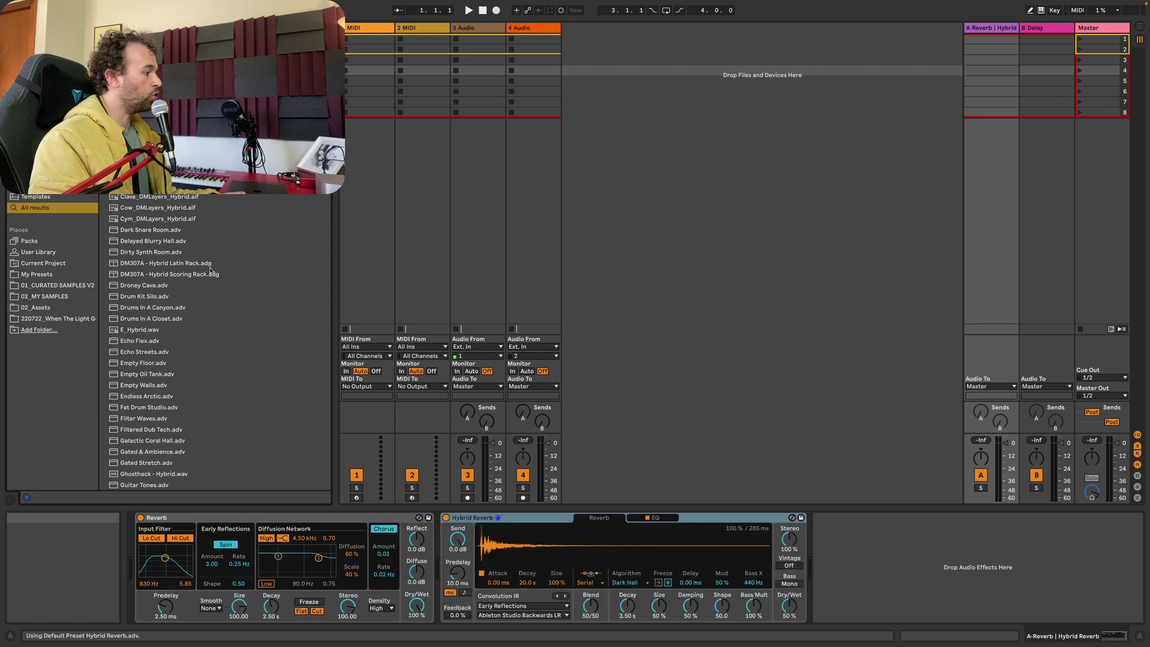
click(279, 519)
key(Delete)
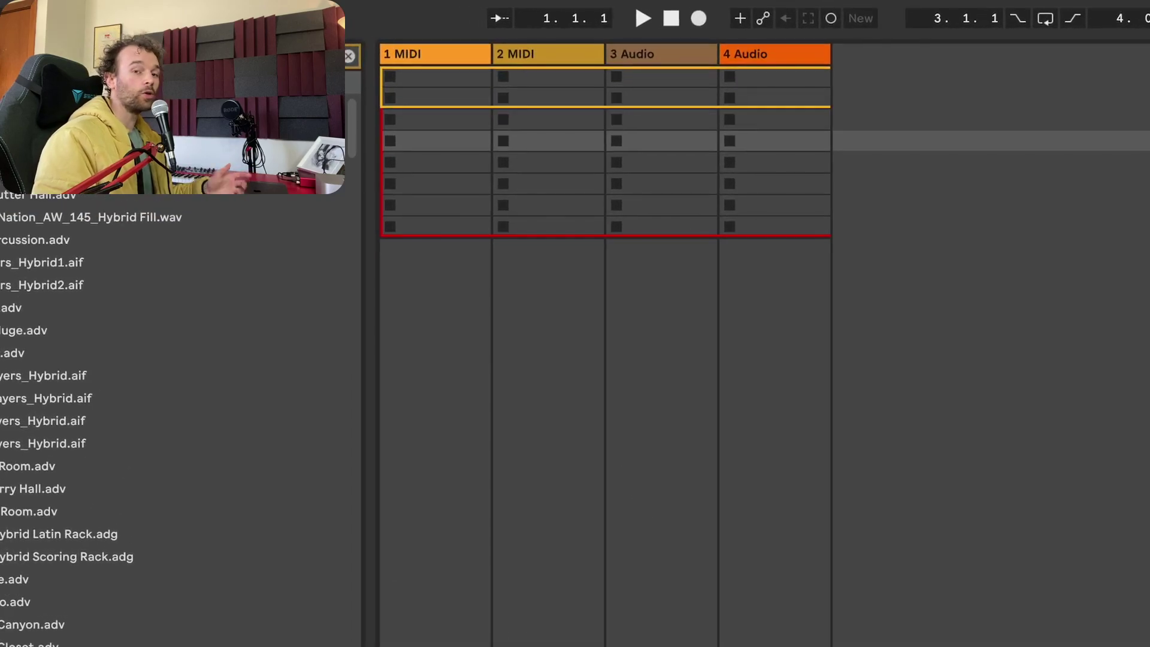
Step: Group the 1 and 2 MIDI tracks, then select the 4 and 5 Audio tracks
click(526, 51)
shift+click(446, 51)
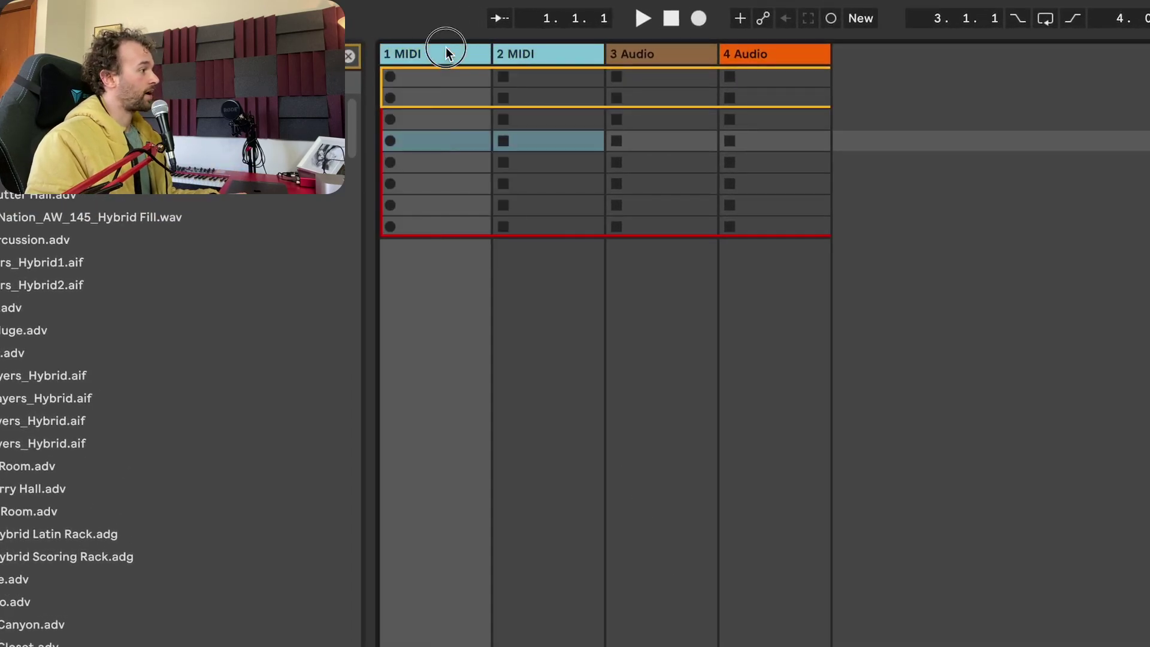
key(ctrl+g)
click(778, 66)
shift+click(875, 63)
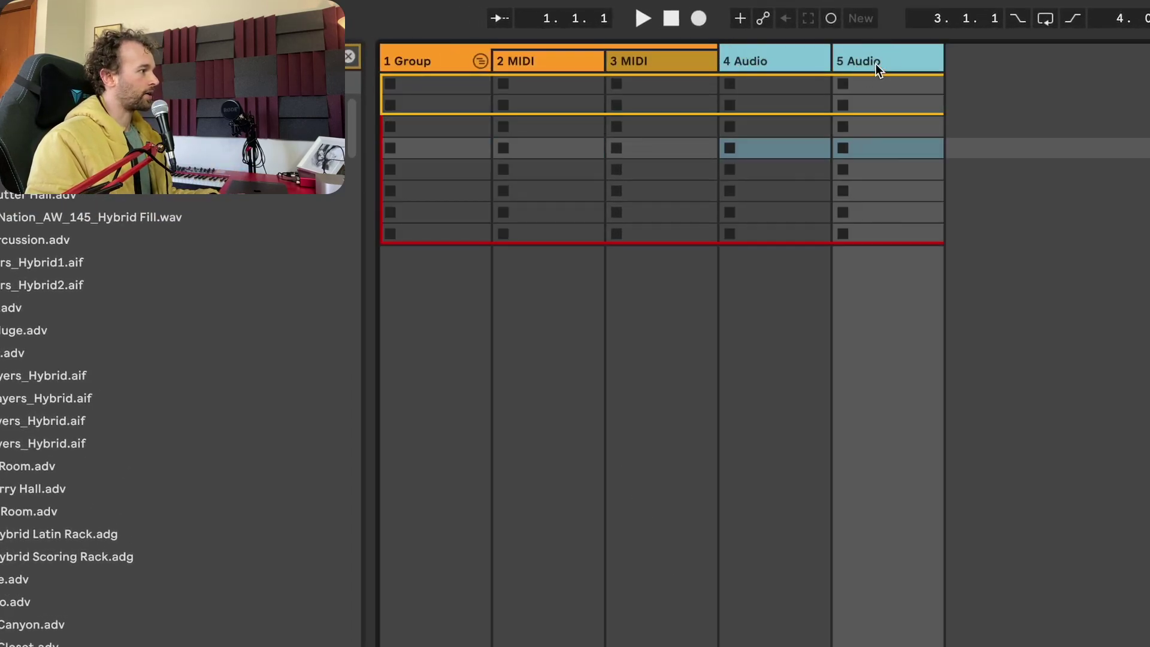
Step: Group the two audio tracks and colour 1 Group blue and 4 Group red
key(super+g)
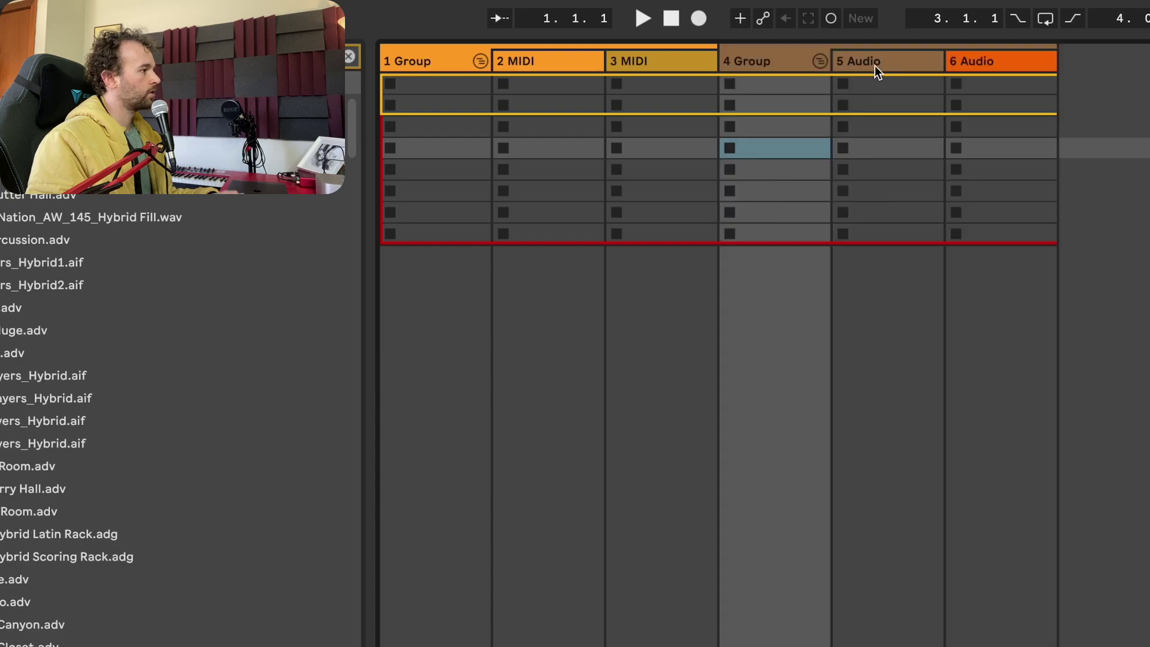
right_click(411, 49)
click(598, 343)
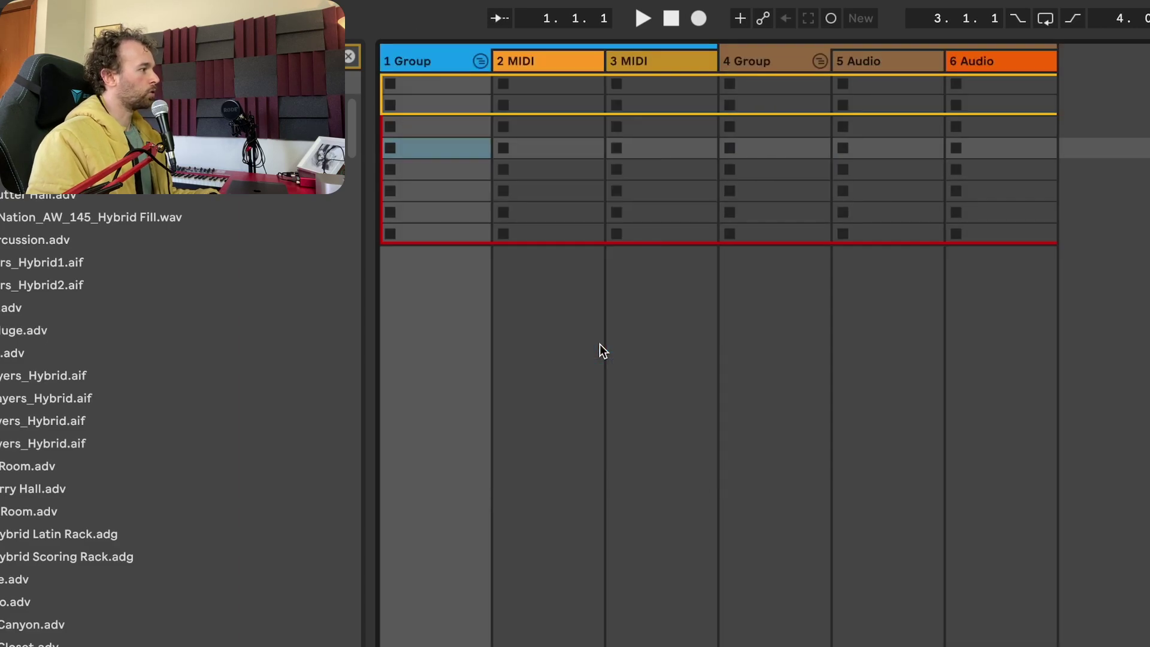
right_click(754, 69)
click(789, 365)
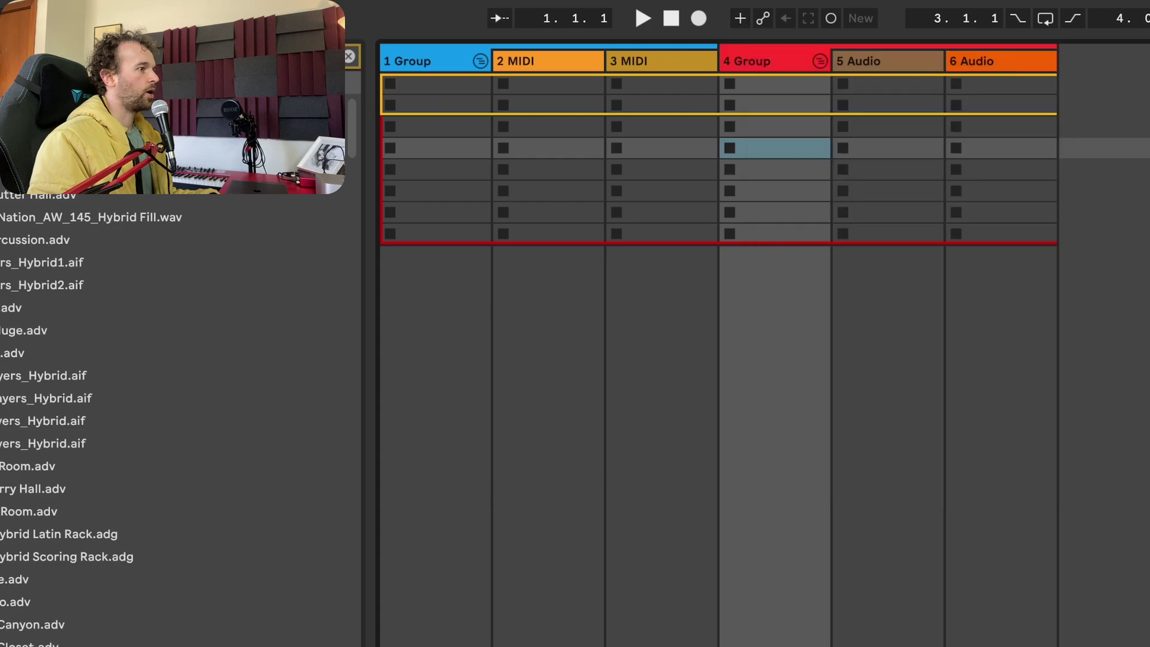
Step: Colour the Master dark grey, recolour the A Hybrid Reverb return, and make B Delay purple
right_click(1104, 33)
click(1092, 141)
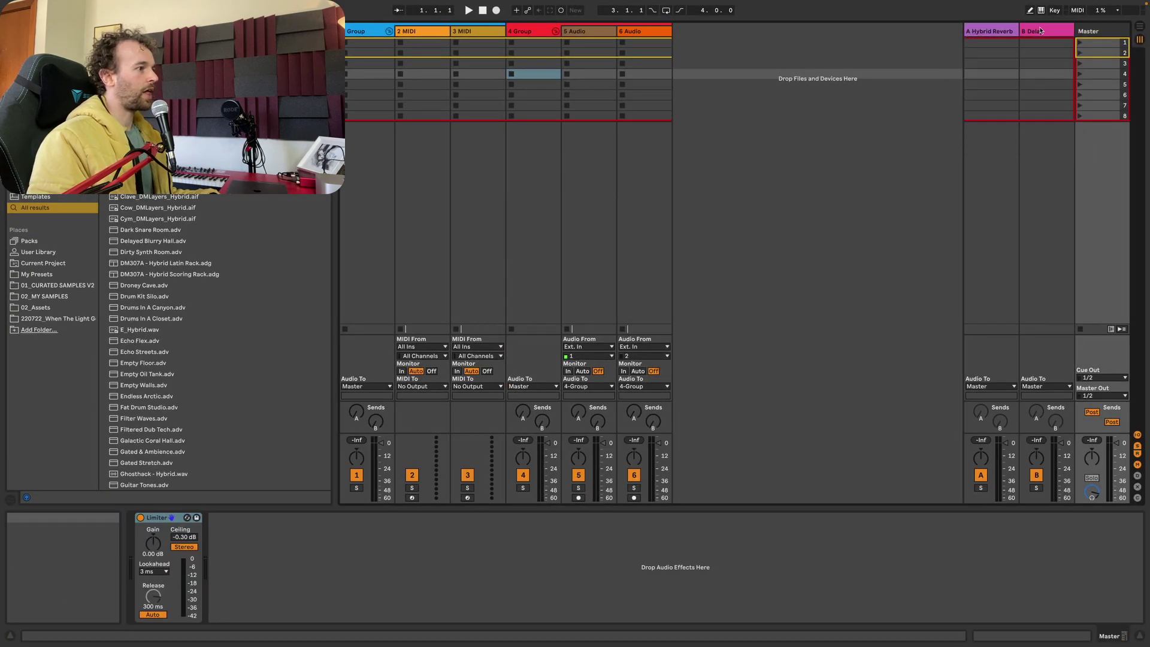
right_click(997, 33)
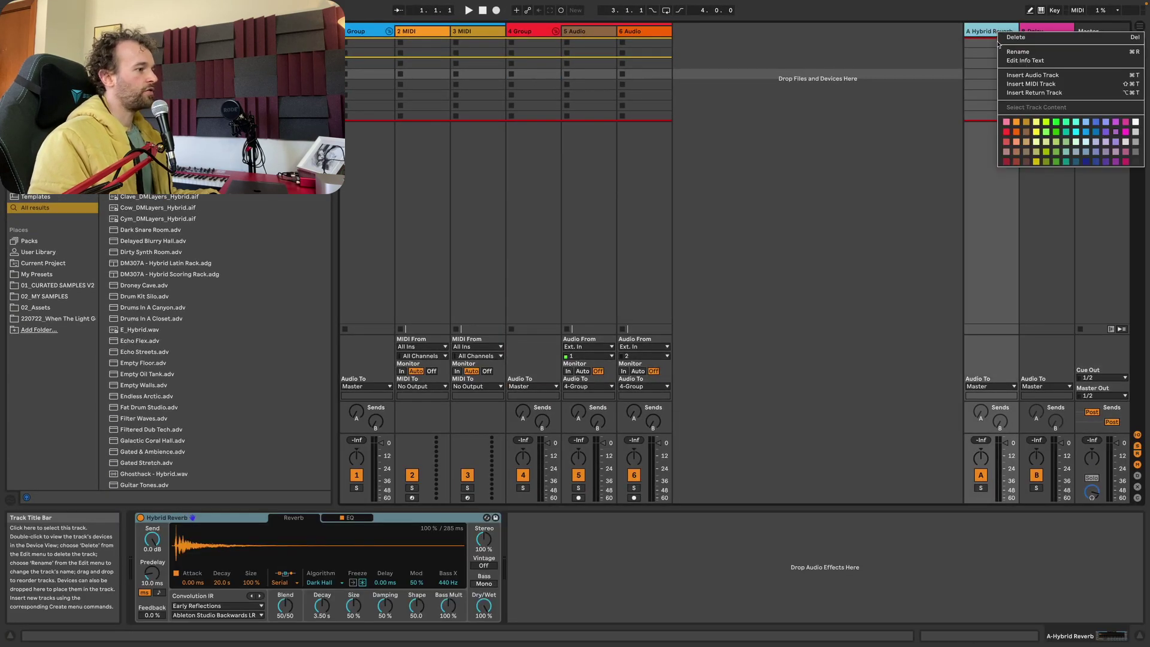
click(1034, 132)
right_click(1041, 33)
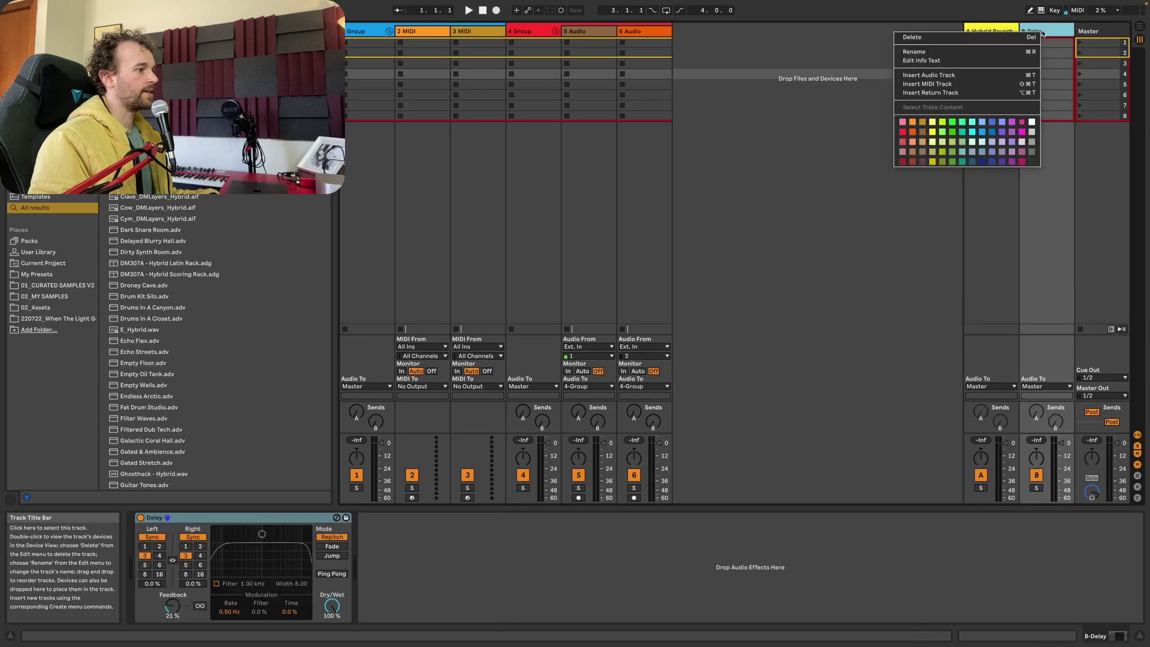
click(1007, 163)
Step: Save the set via File as the default Live Set
click(1003, 164)
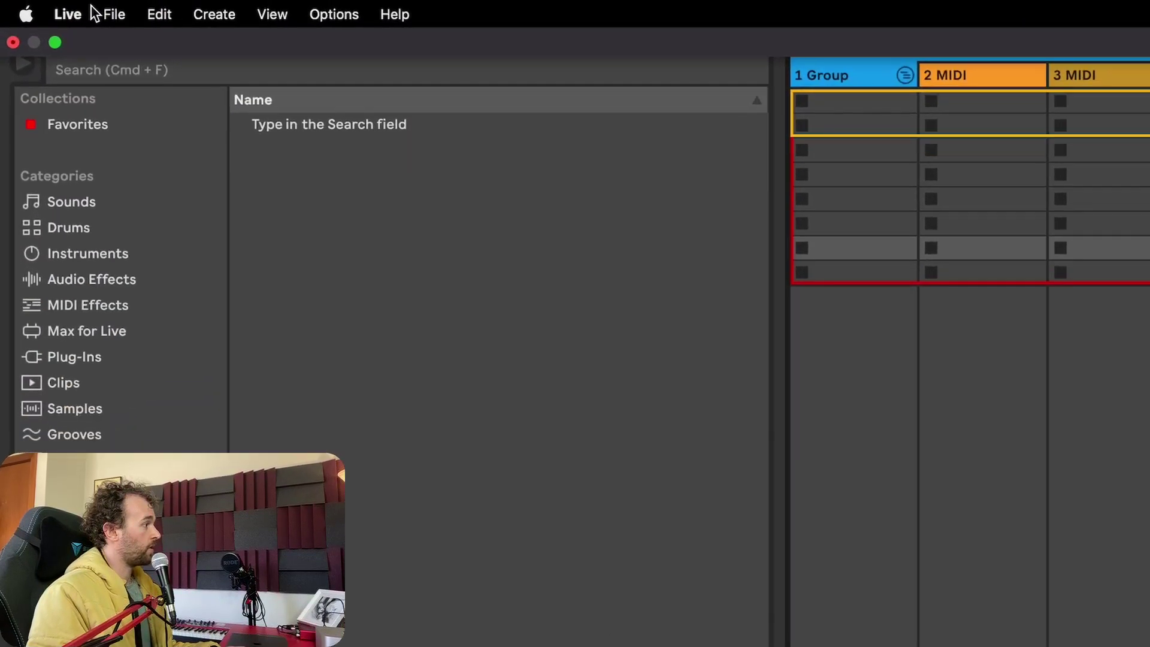
click(109, 15)
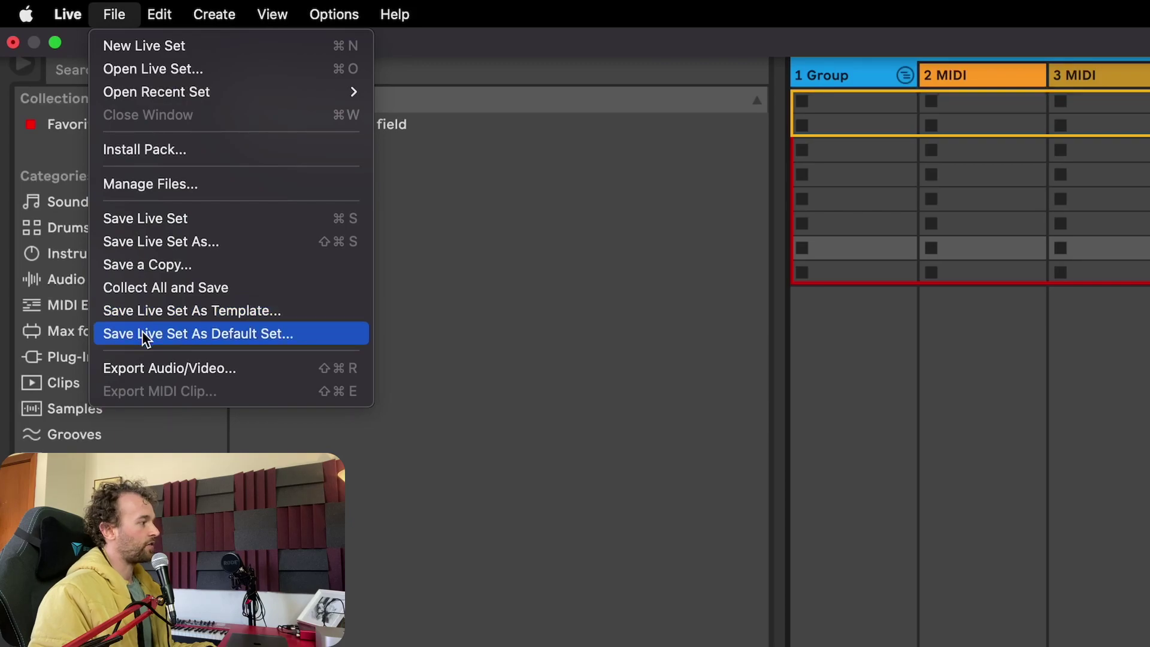
click(143, 335)
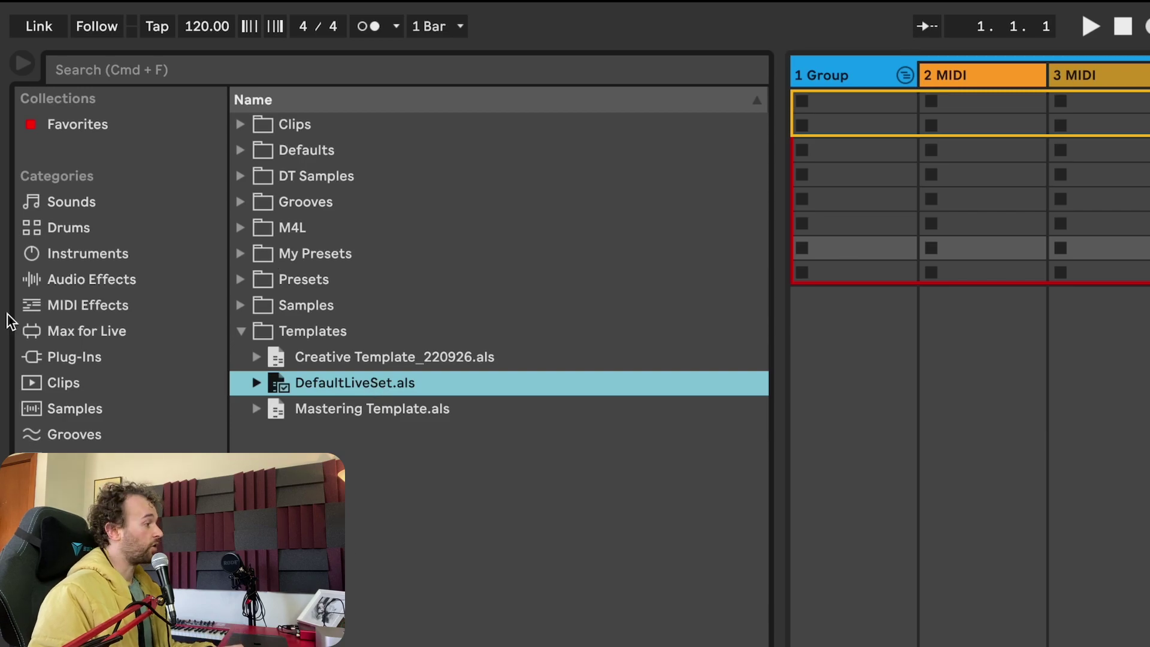
Step: Start a new Live Set, discarding changes to the previous set
click(114, 12)
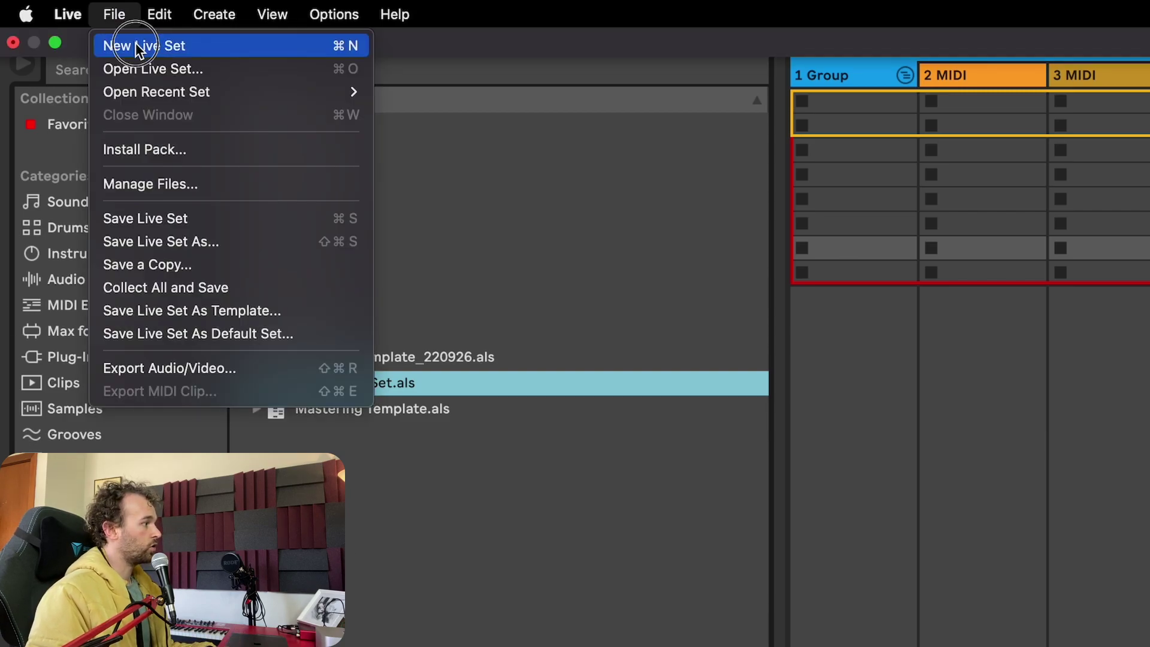
click(136, 42)
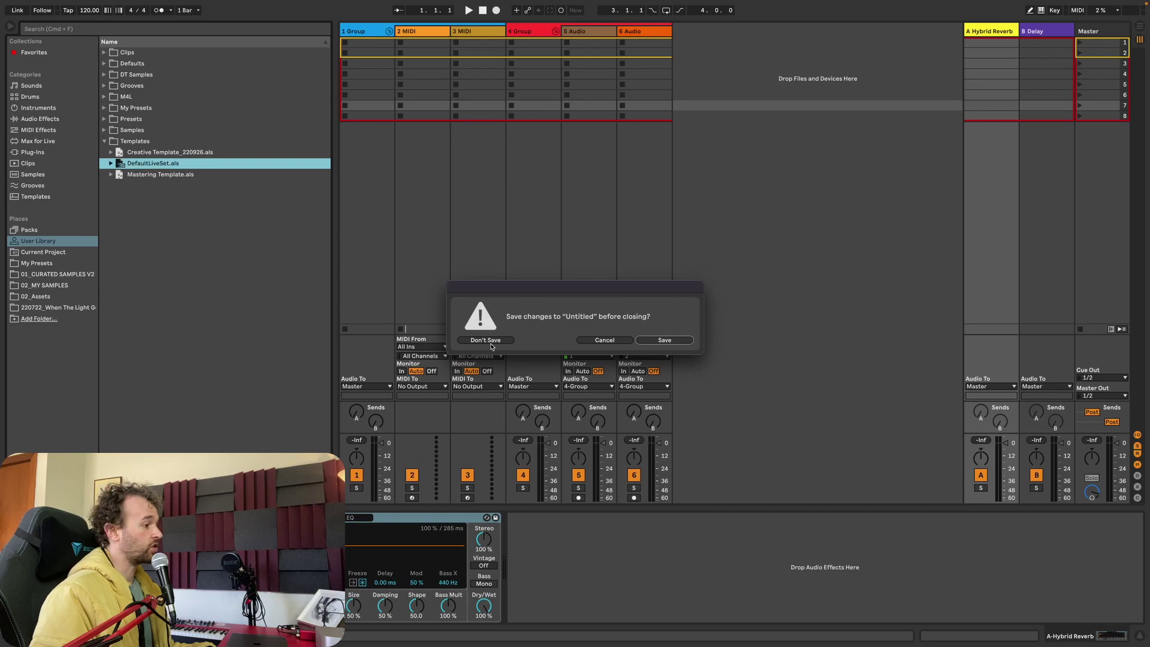
click(490, 344)
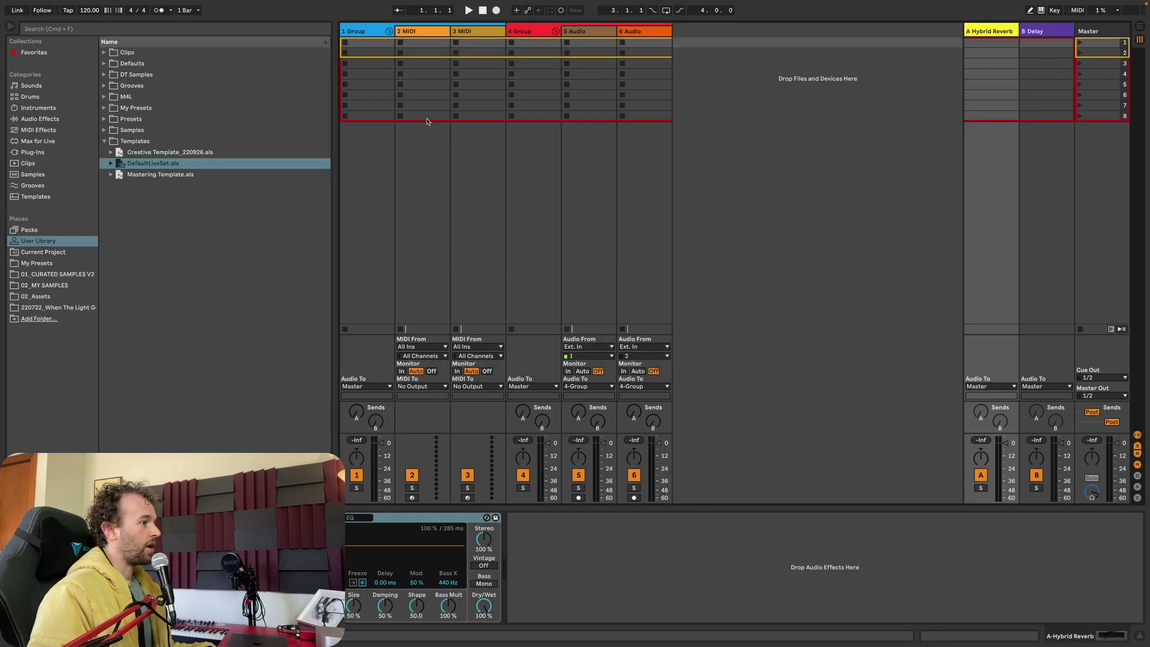
Step: Check each group, track, the Hybrid Reverb and Delay returns, and the Master Limiter
click(364, 33)
click(419, 31)
click(502, 36)
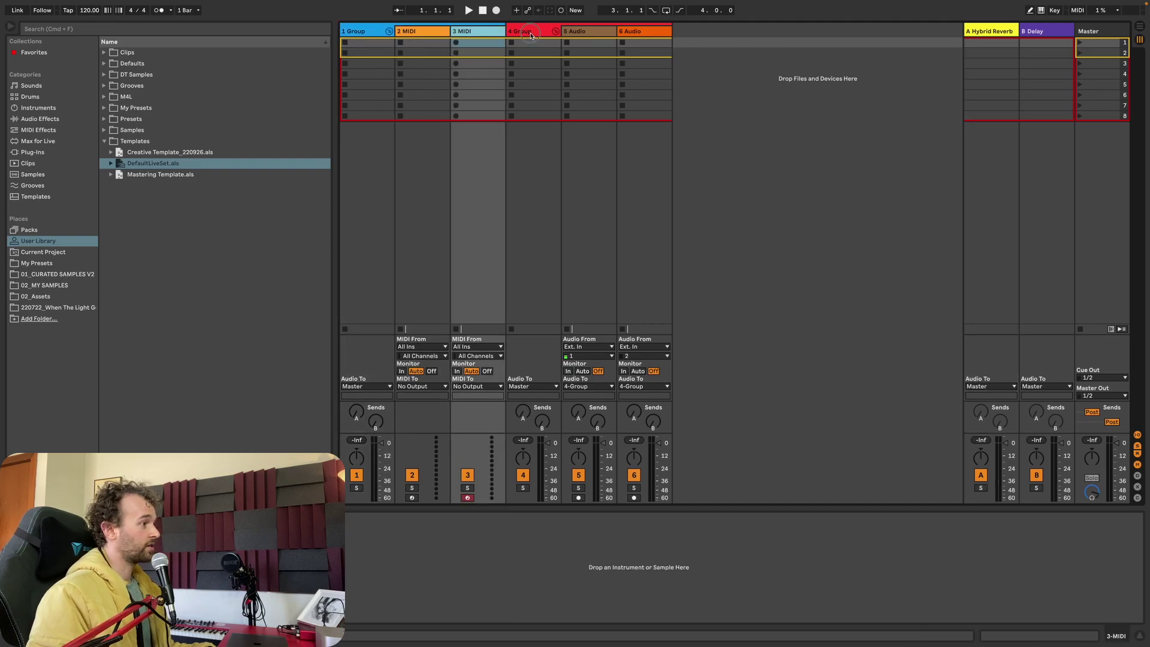
click(530, 35)
click(578, 32)
click(635, 33)
click(1001, 31)
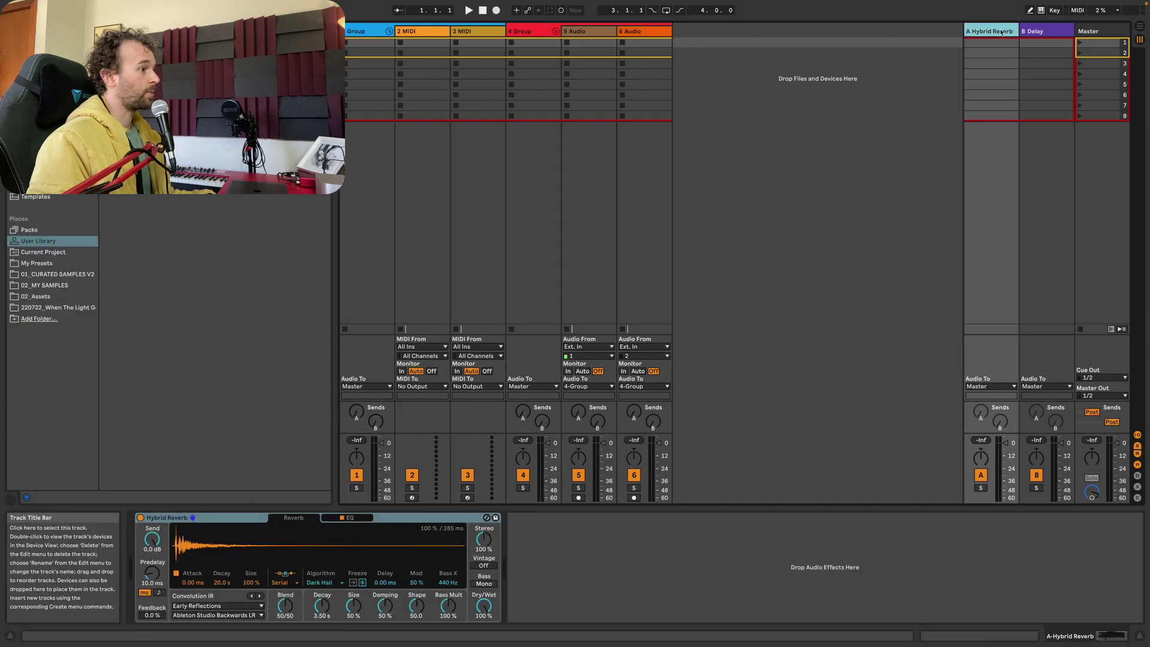
click(1047, 31)
click(1101, 31)
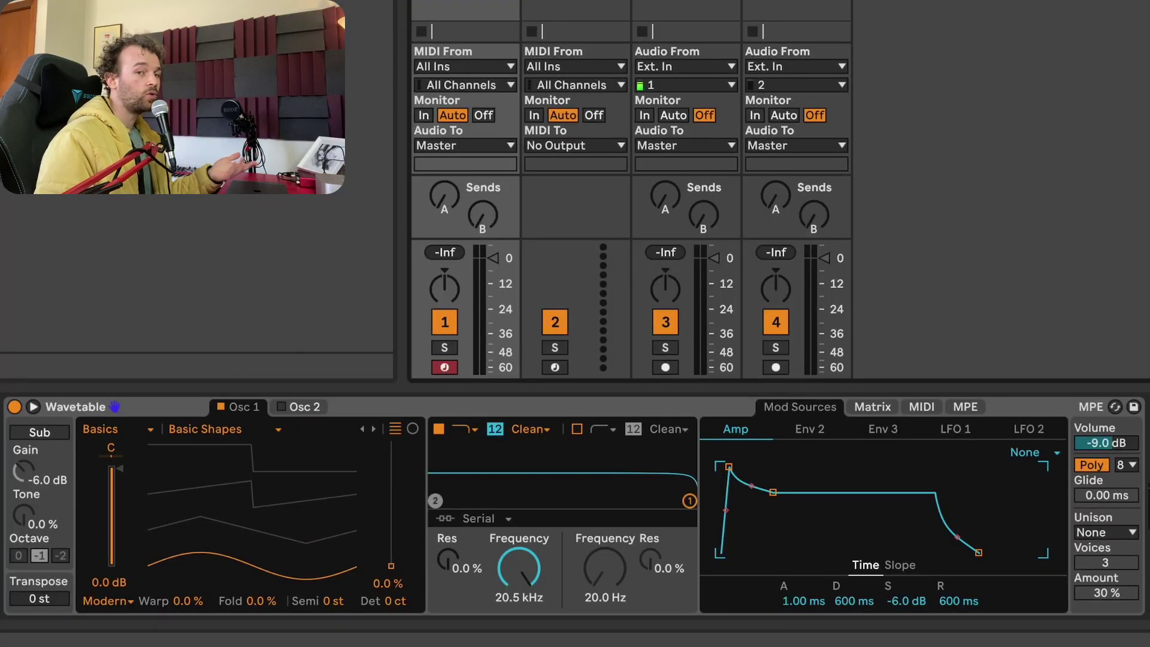
Step: Set Wavetable's position to 66 %, amp attack to 0 ms and release to 300 ms
click(395, 584)
text(66)
key(Return)
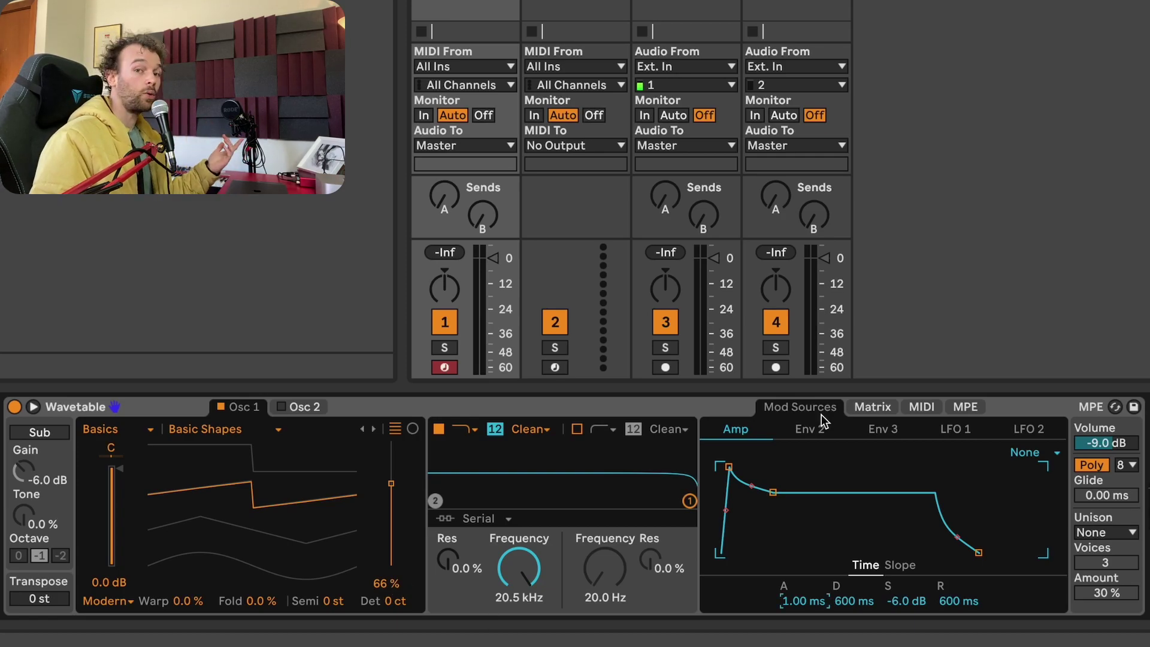
drag(807, 602, 907, 602)
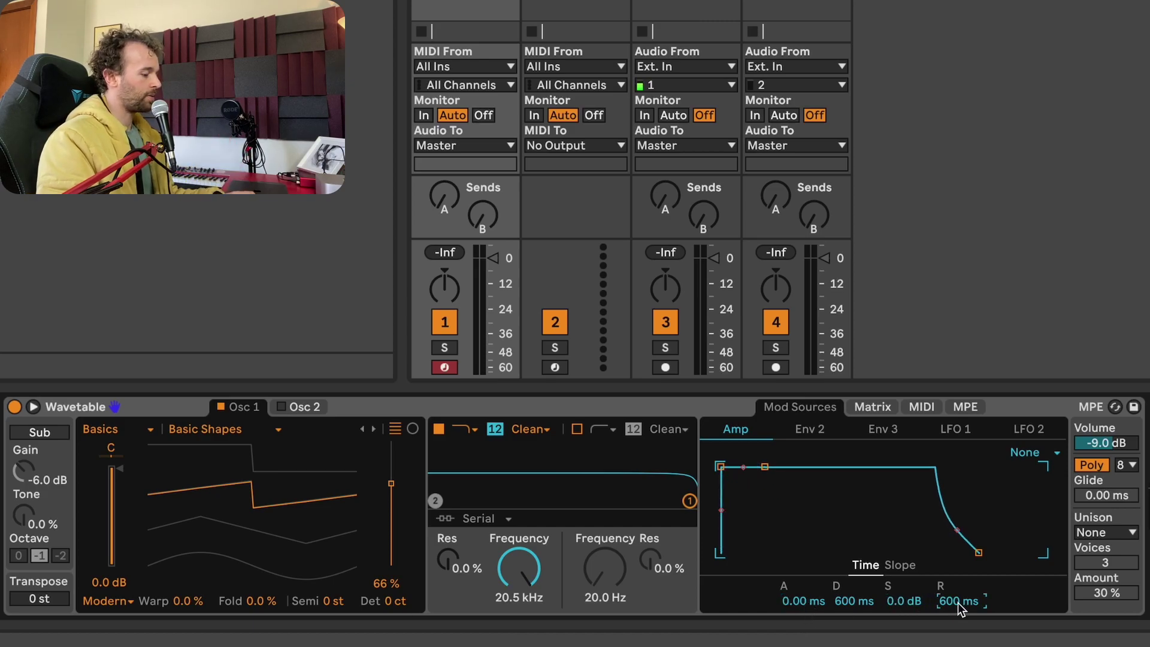
text(300)
key(Return)
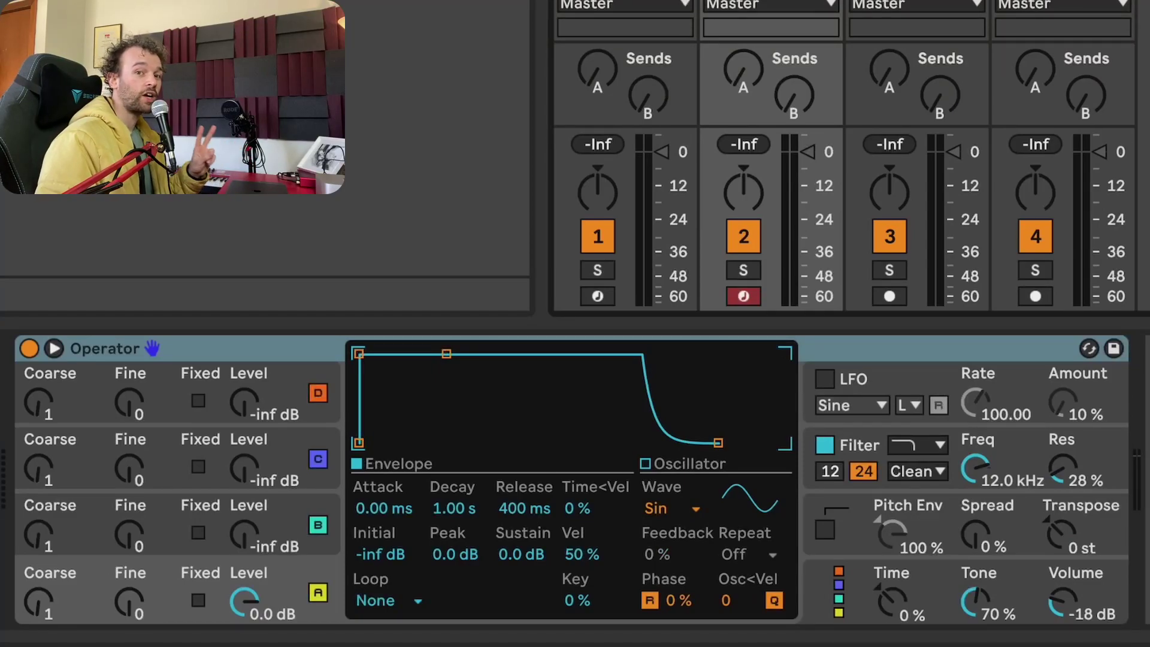
Step: Set Operator oscillator A's velocity sensitivity to 0 %
click(880, 468)
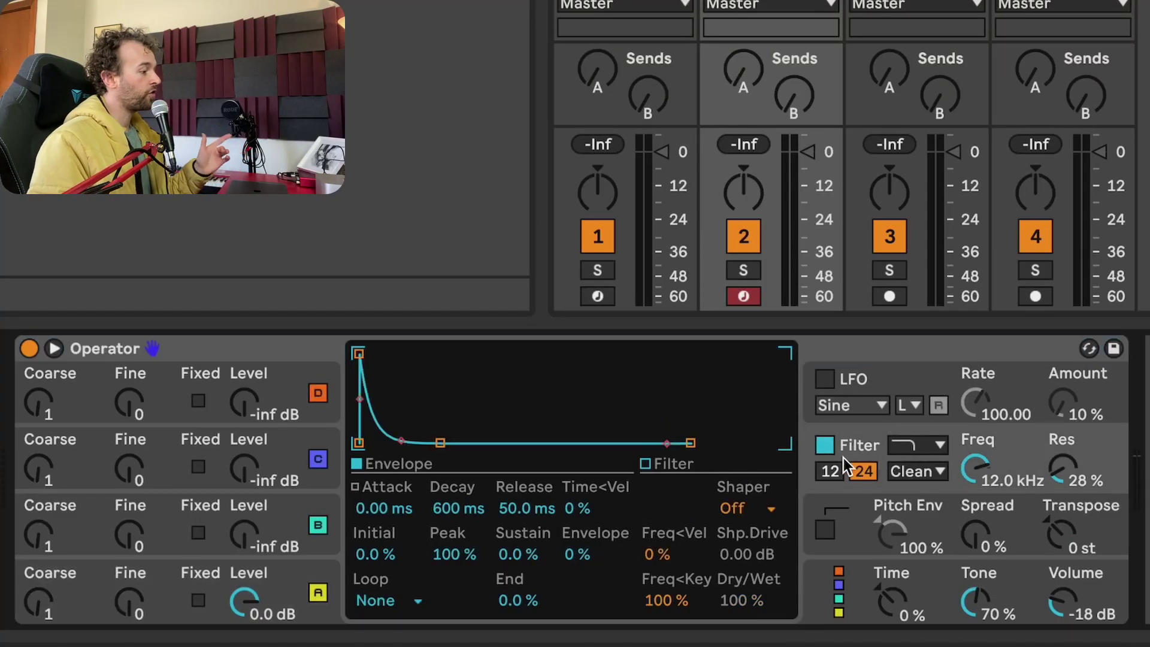
click(297, 590)
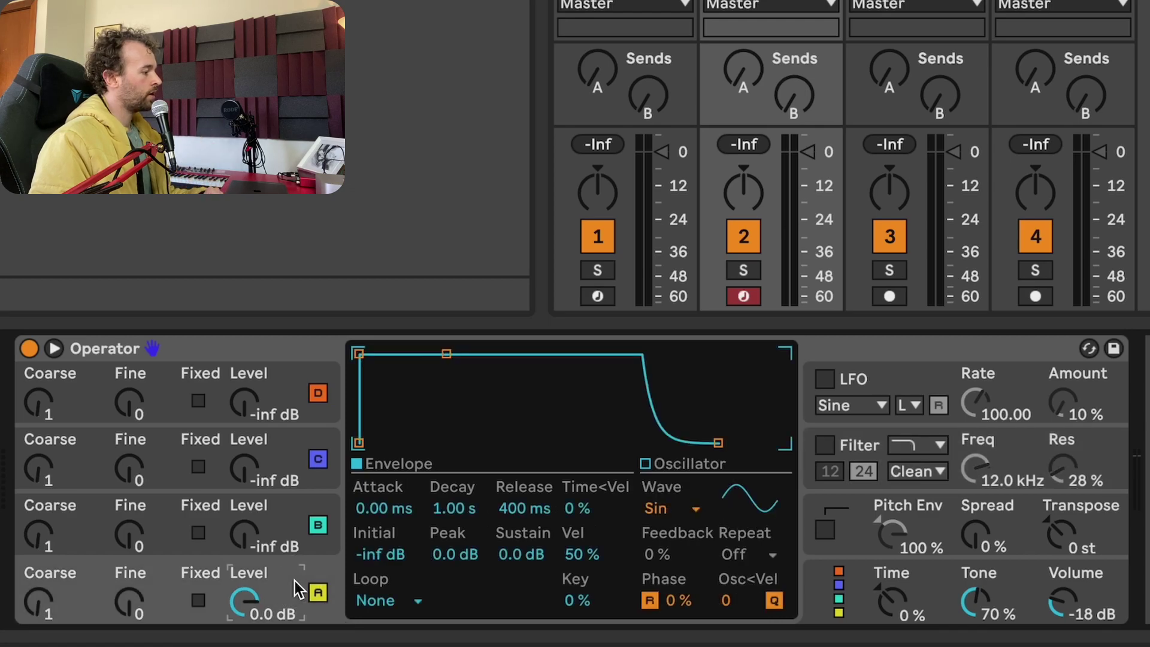
click(576, 554)
key(Delete)
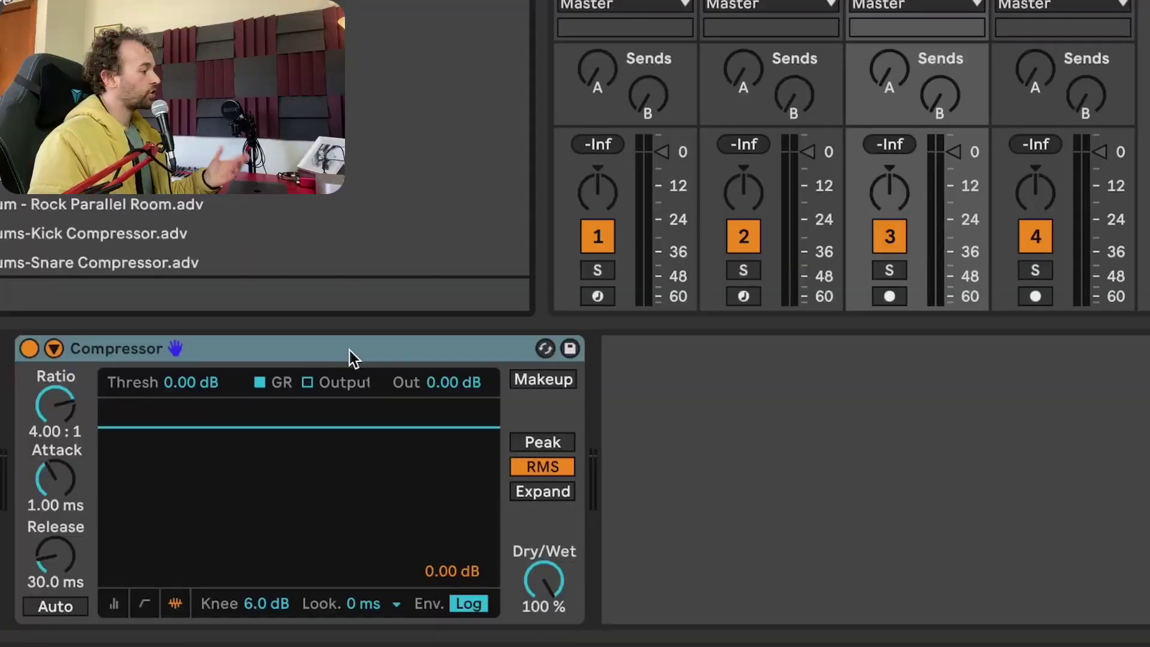
Step: Set Compressor to Peak, 0 dB knee, sidechain EQ off, meter view; Auto Filter cutoff 19.9 kHz
click(54, 348)
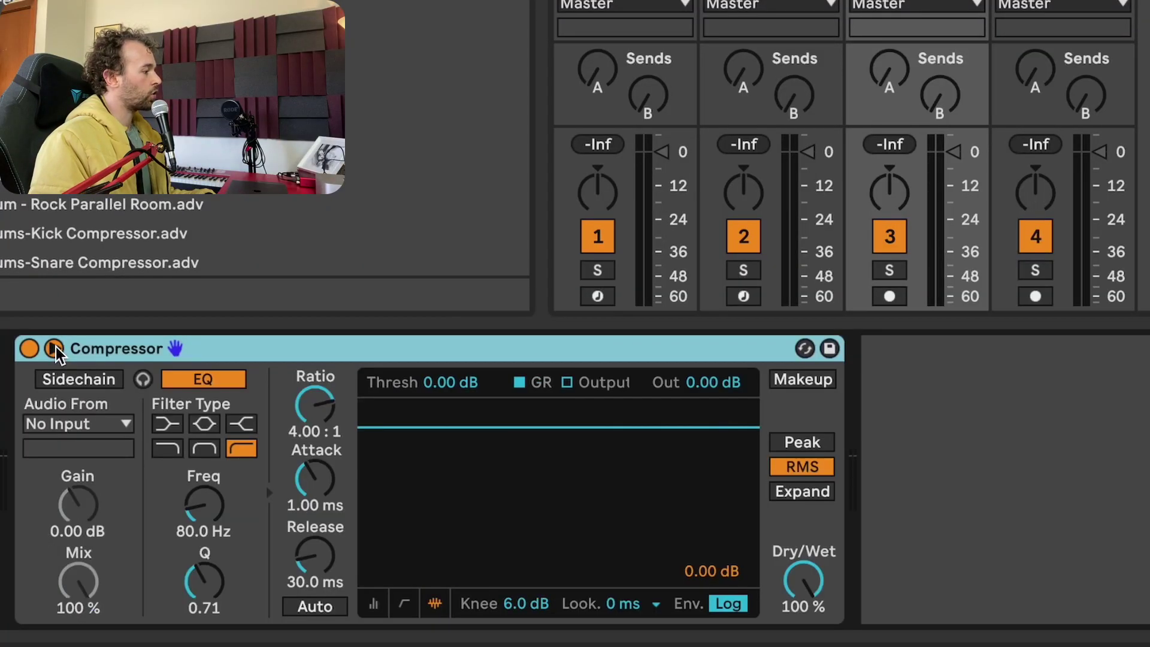
click(193, 384)
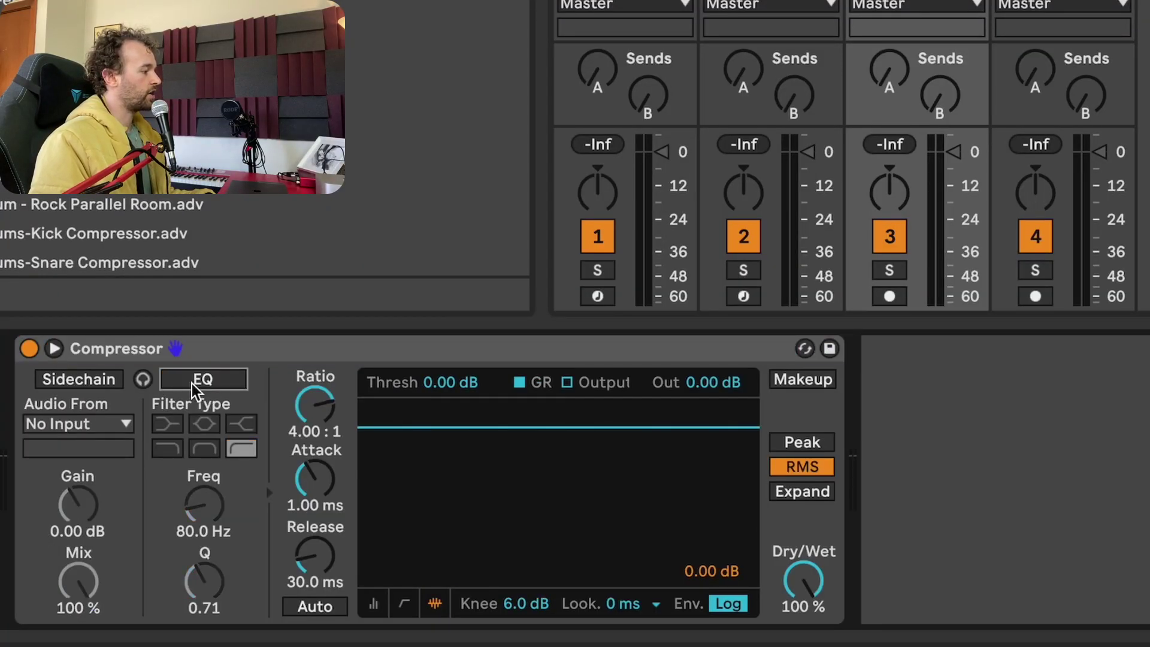
click(53, 348)
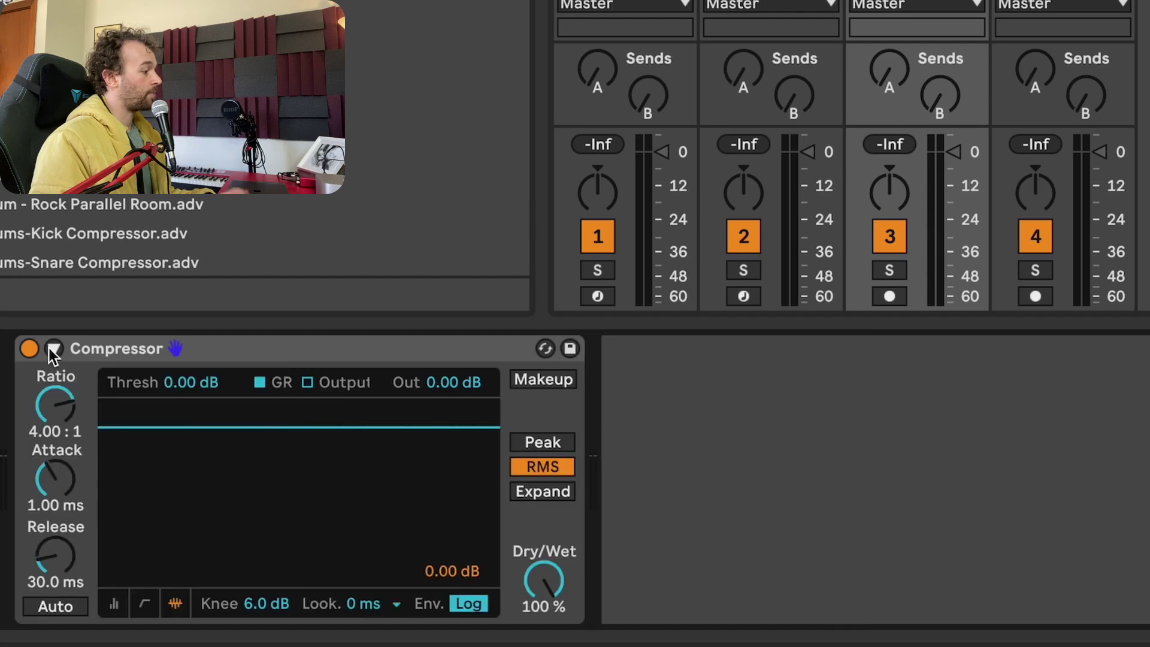
click(544, 443)
click(279, 602)
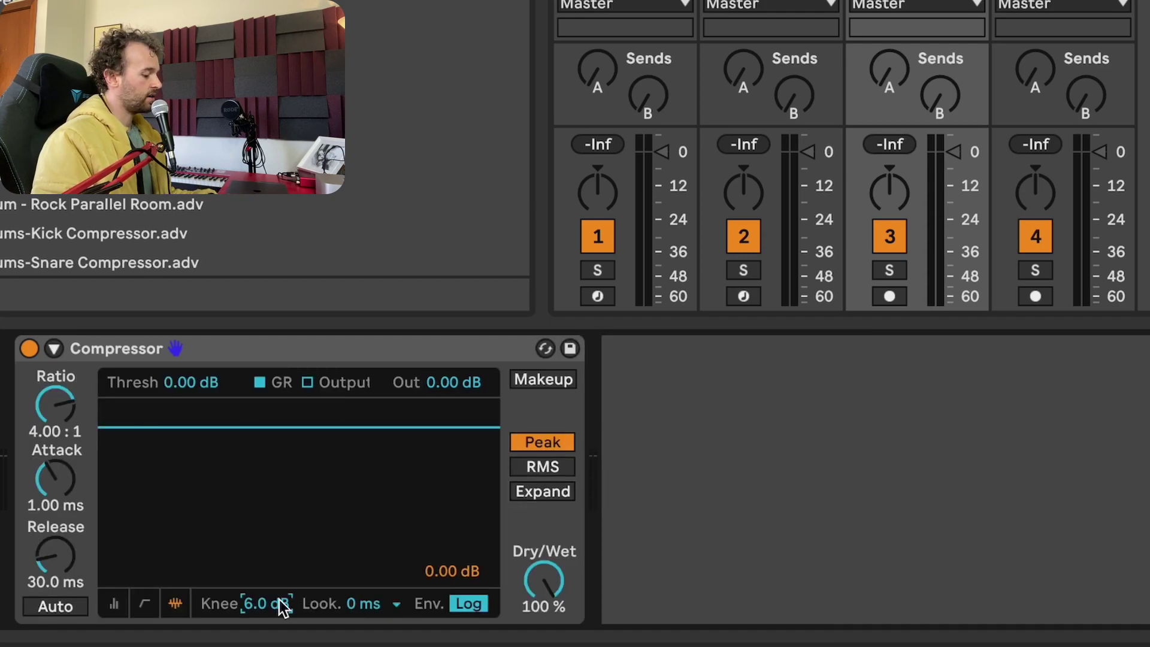
text(0)
key(Return)
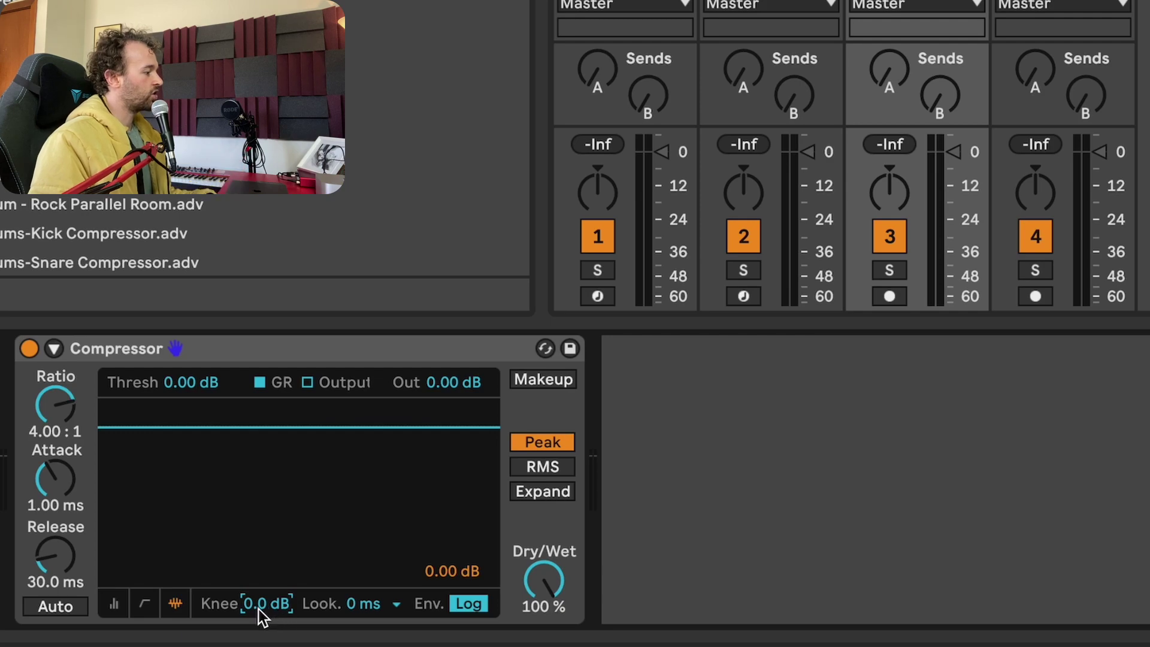
click(115, 603)
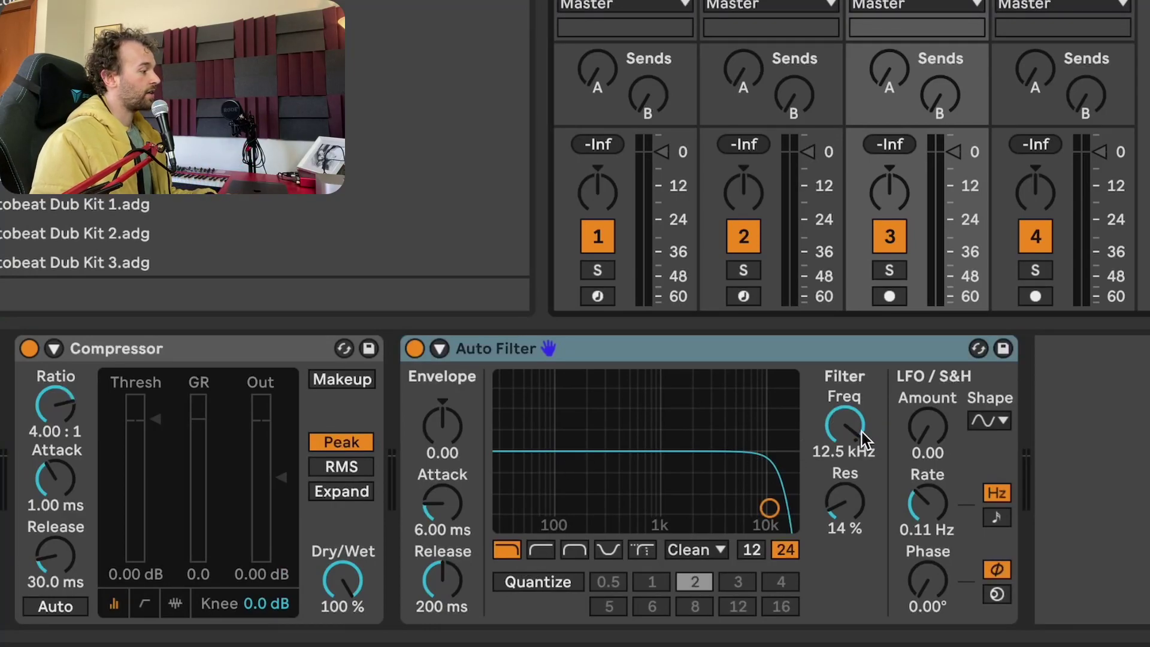
mouse_move(863, 439)
mouse_down()
mouse_move(860, 428)
mouse_move(858, 441)
mouse_up()
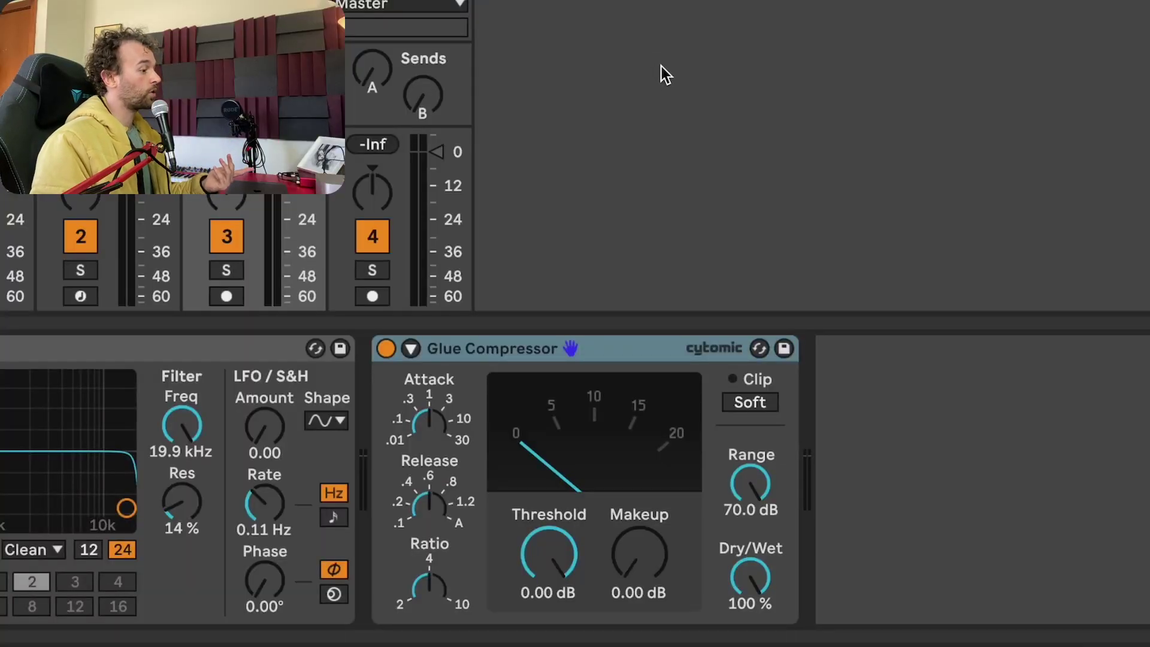
Step: Set Glue Compressor's clip to Soft and enable Saturator's Soft Clip on track 3
click(762, 401)
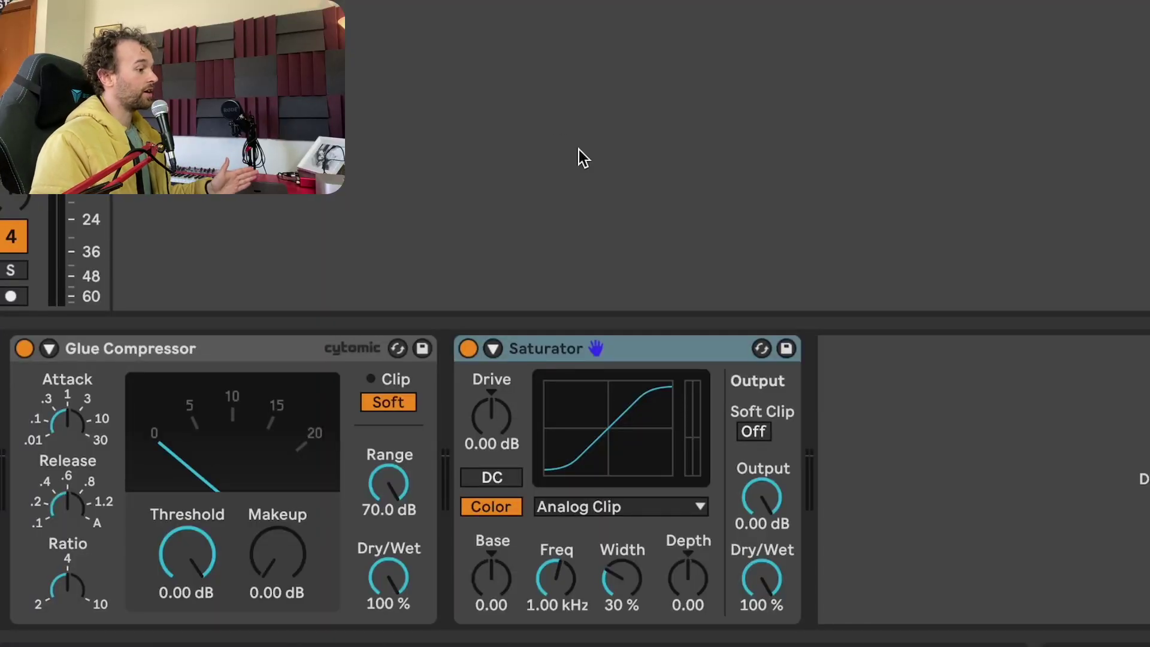
click(760, 433)
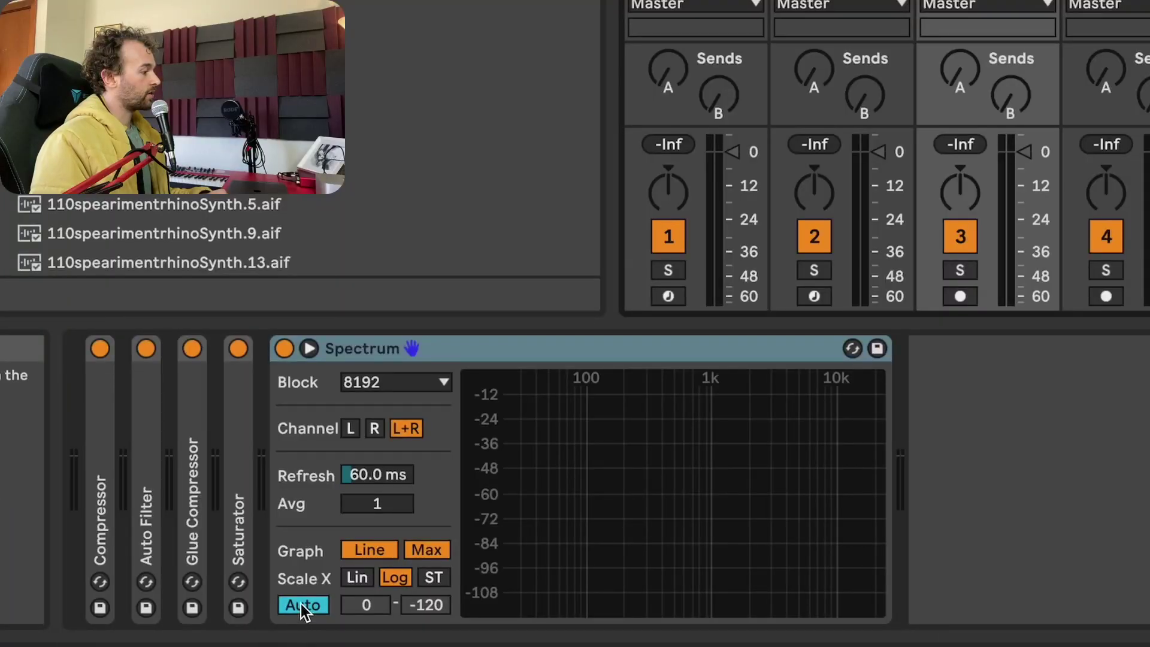
Step: Fix Spectrum's range to 0 to -120 with 40 ms refresh, and sync Auto Pan to 1/16
click(302, 605)
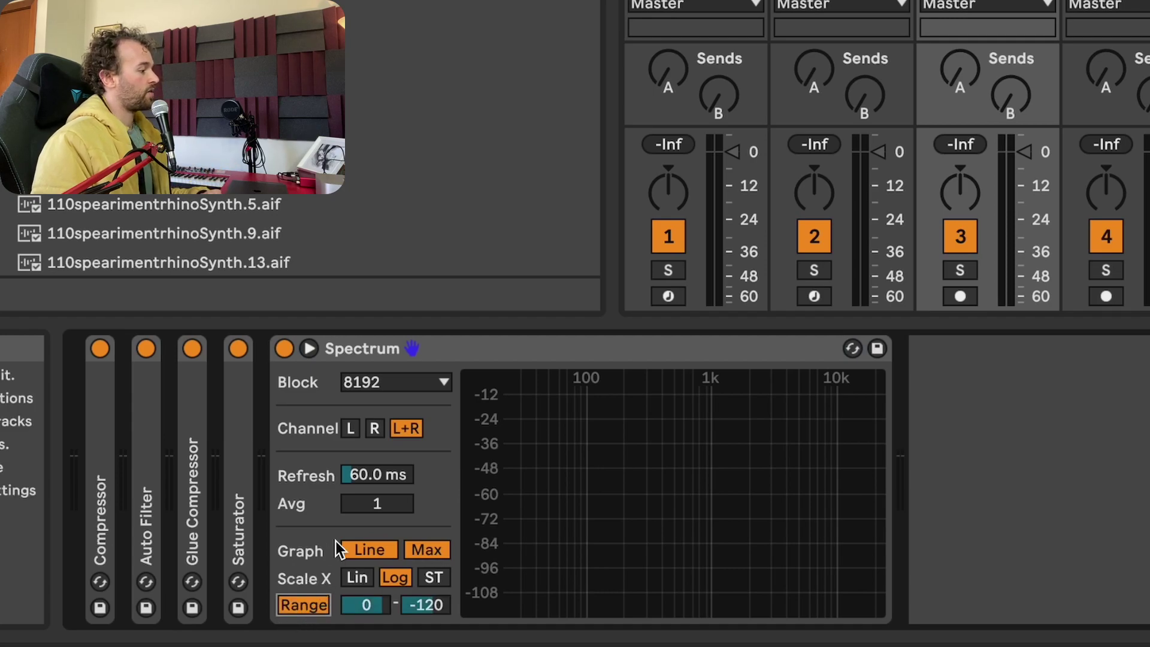
mouse_move(355, 473)
mouse_down()
mouse_move(354, 486)
mouse_move(355, 473)
mouse_up()
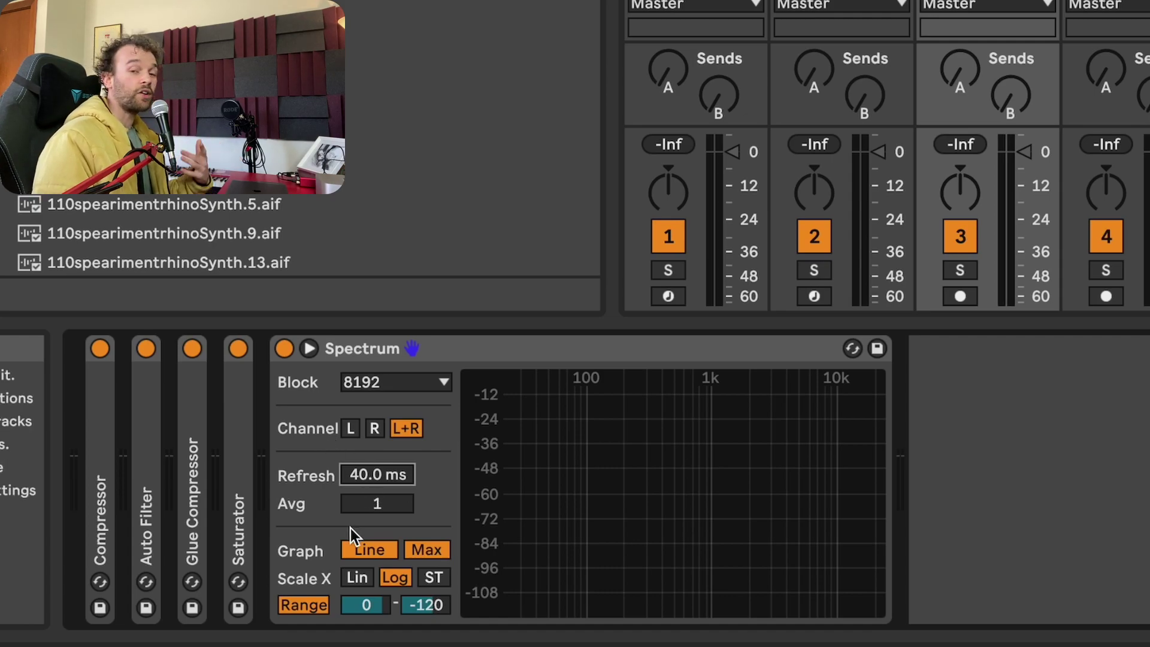
mouse_move(572, 479)
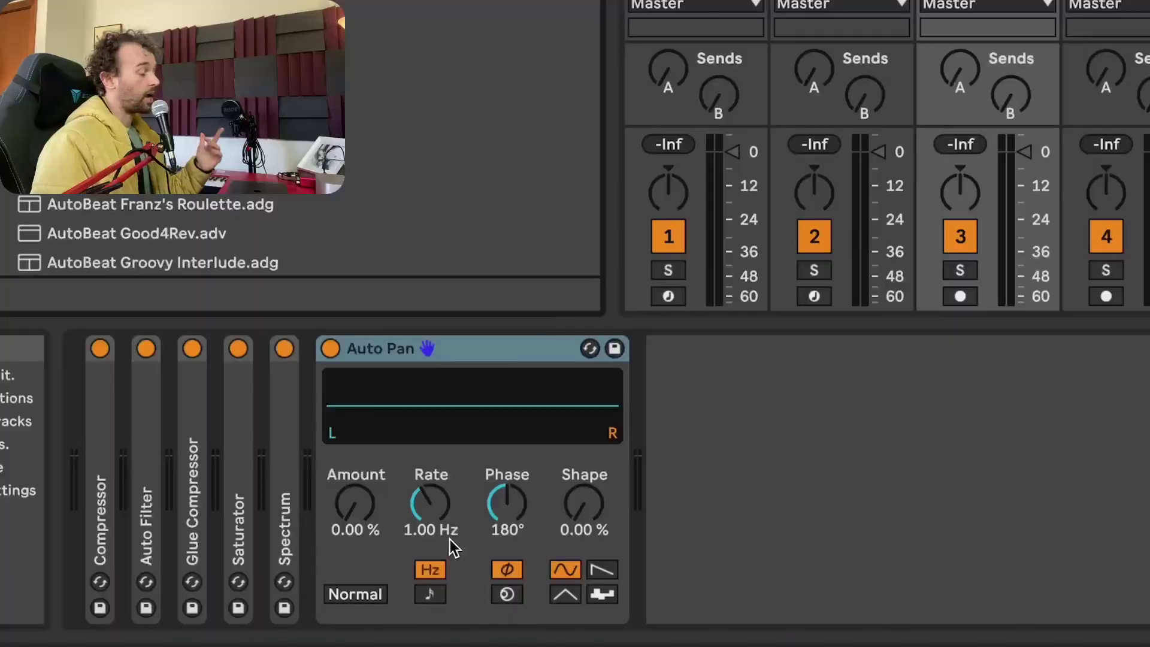
click(430, 594)
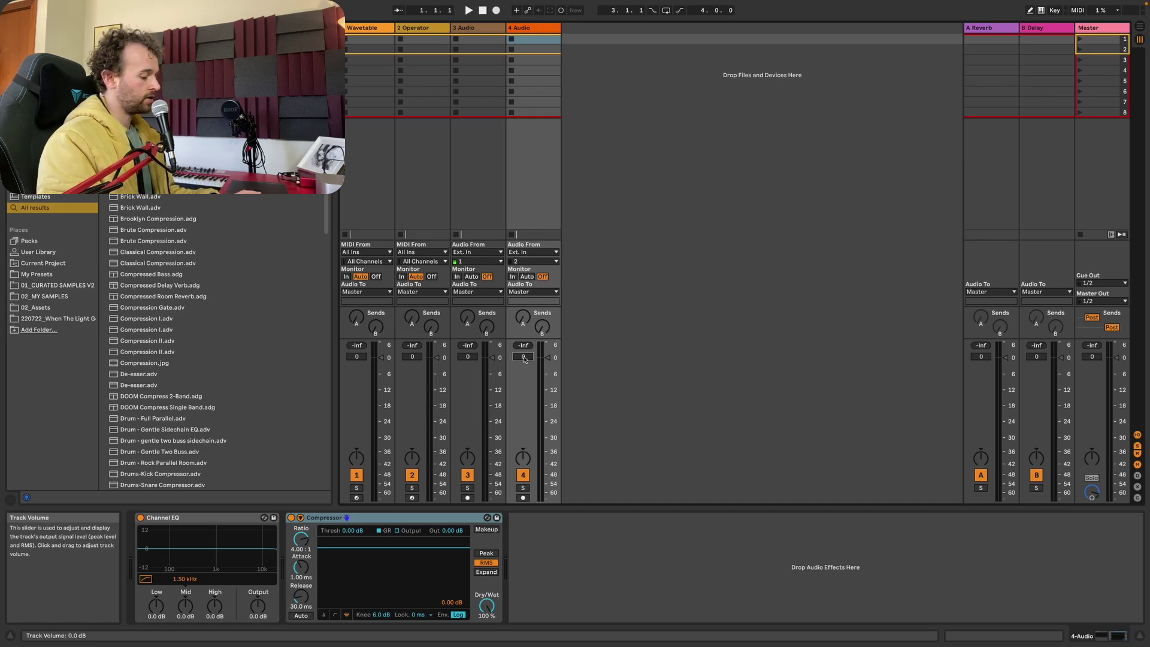
Step: Drag the 4 Audio track's mixer volume down to -6.0 dB
drag(524, 358, 524, 358)
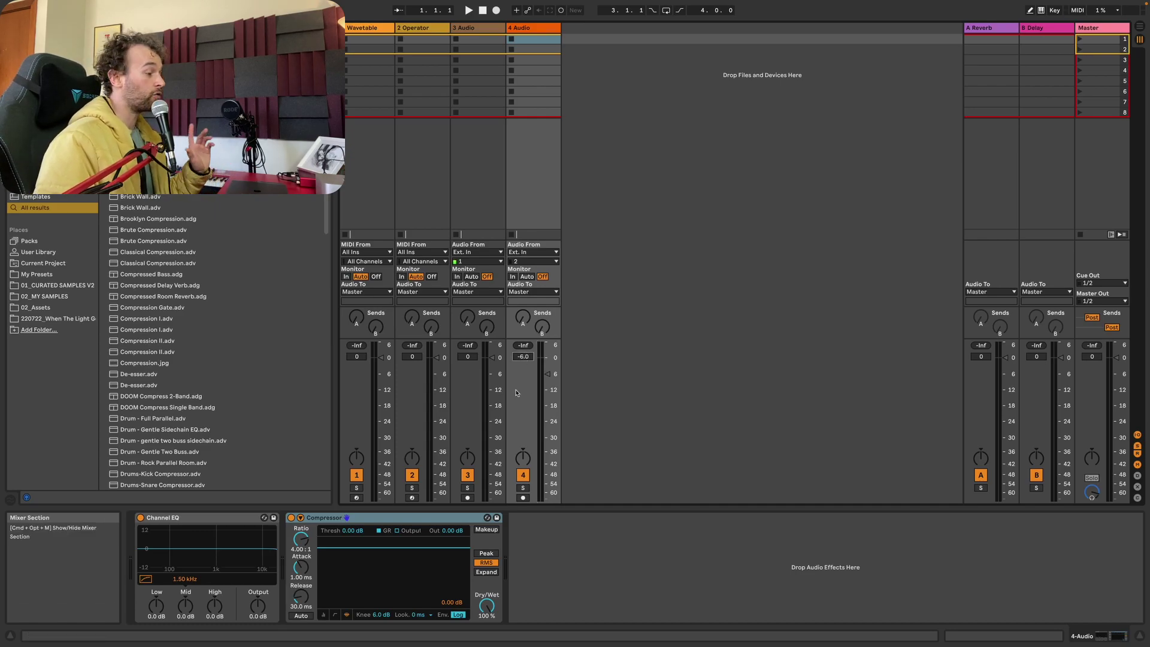